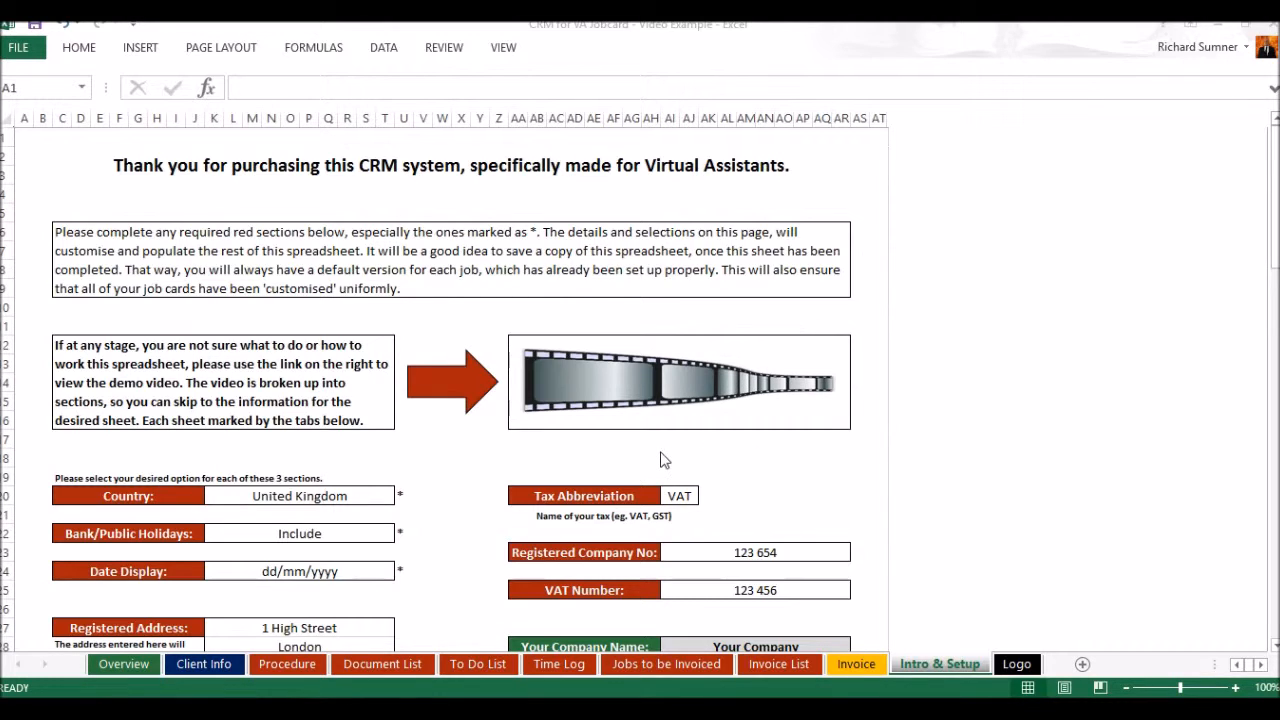
Examine the Intro & Setup sheet from company details to invoice notes, with a brief look at the Logo sheet
click(499, 459)
scroll(499, 459, down, 4)
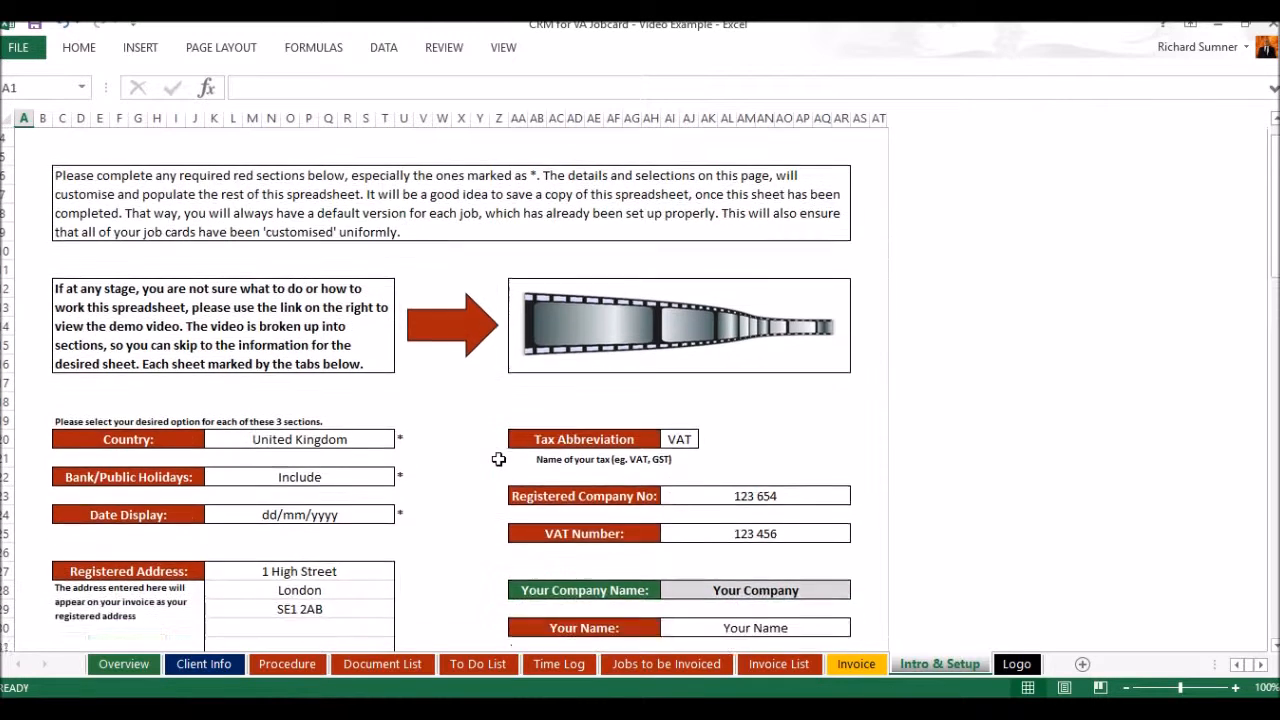
scroll(499, 459, down, 5)
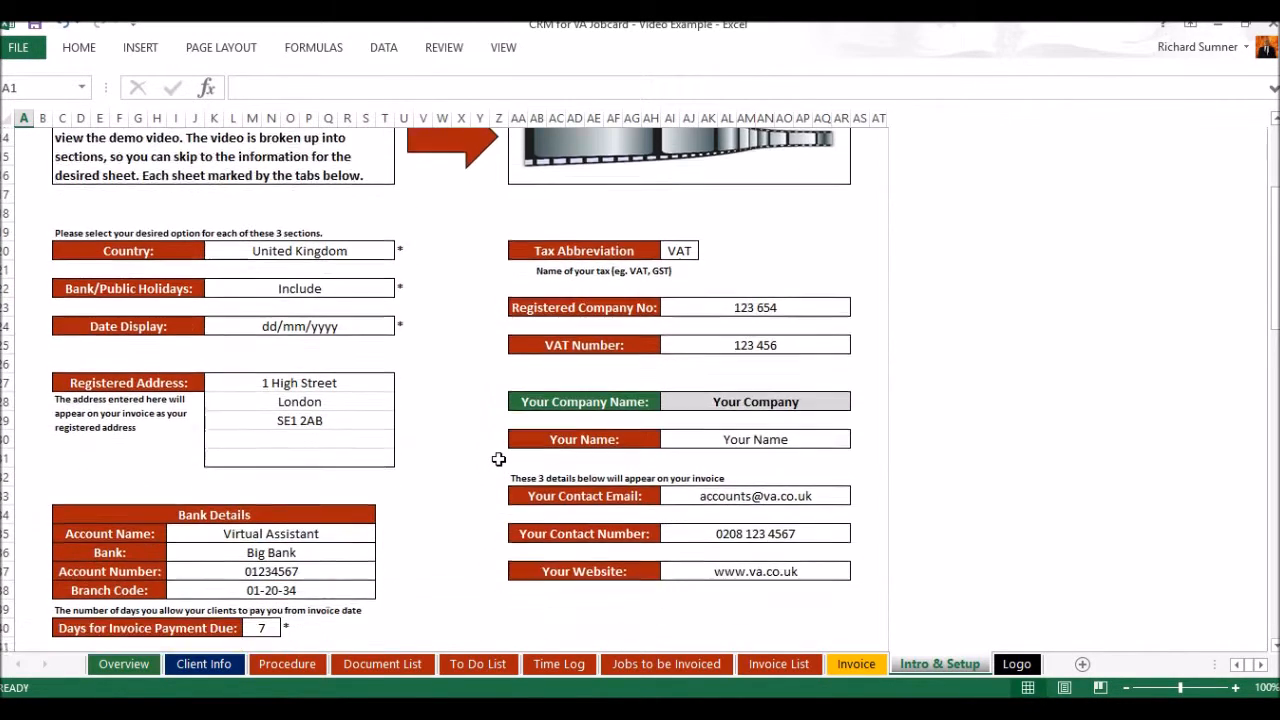
scroll(498, 459, down, 4)
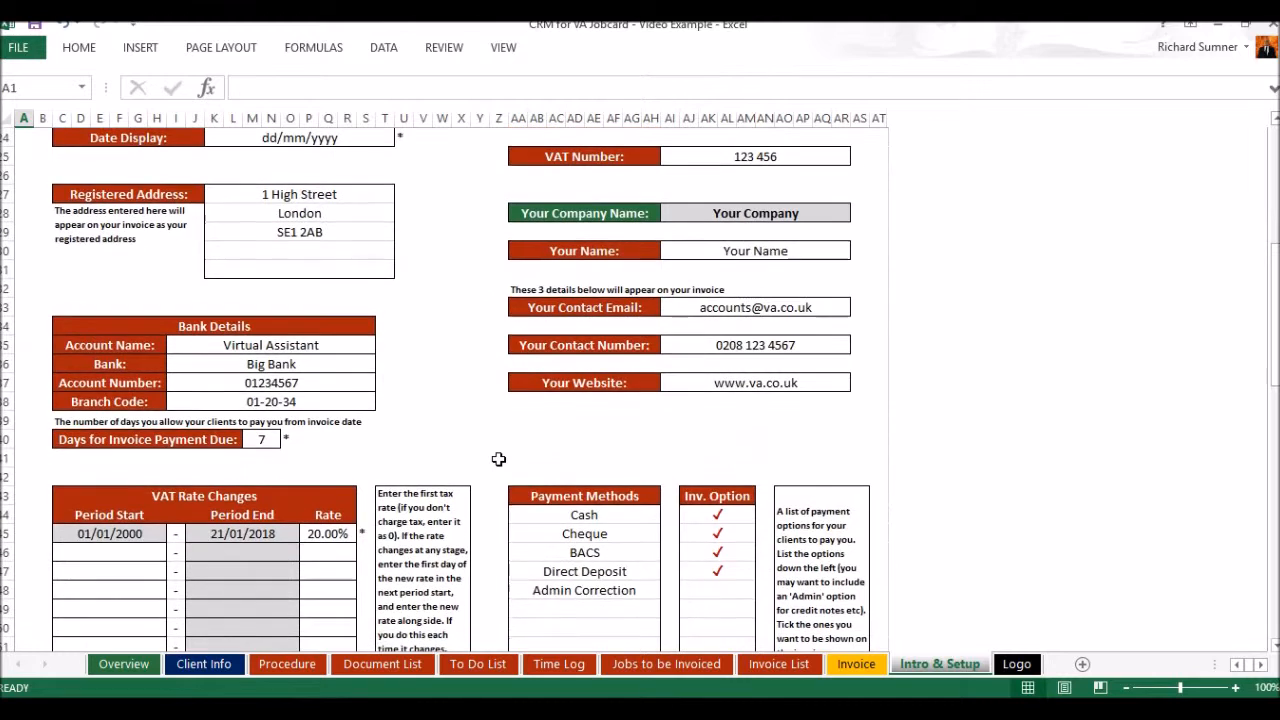
scroll(498, 459, down, 2)
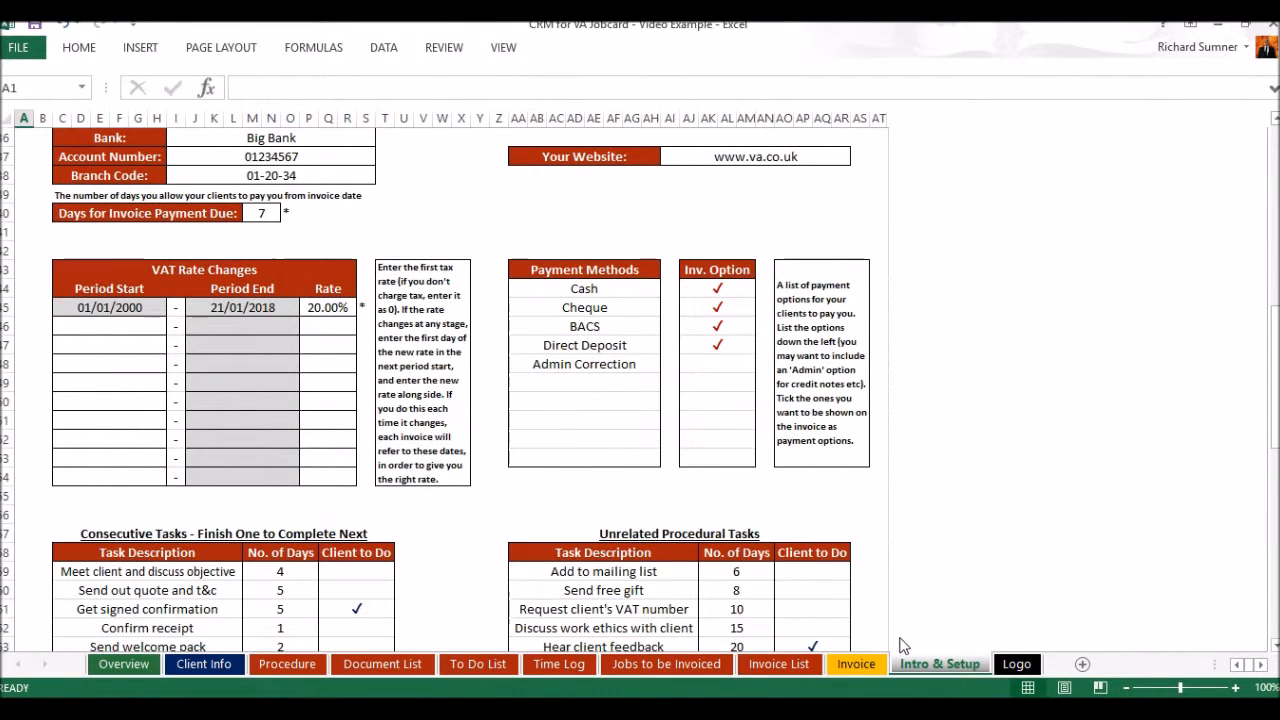
click(1012, 664)
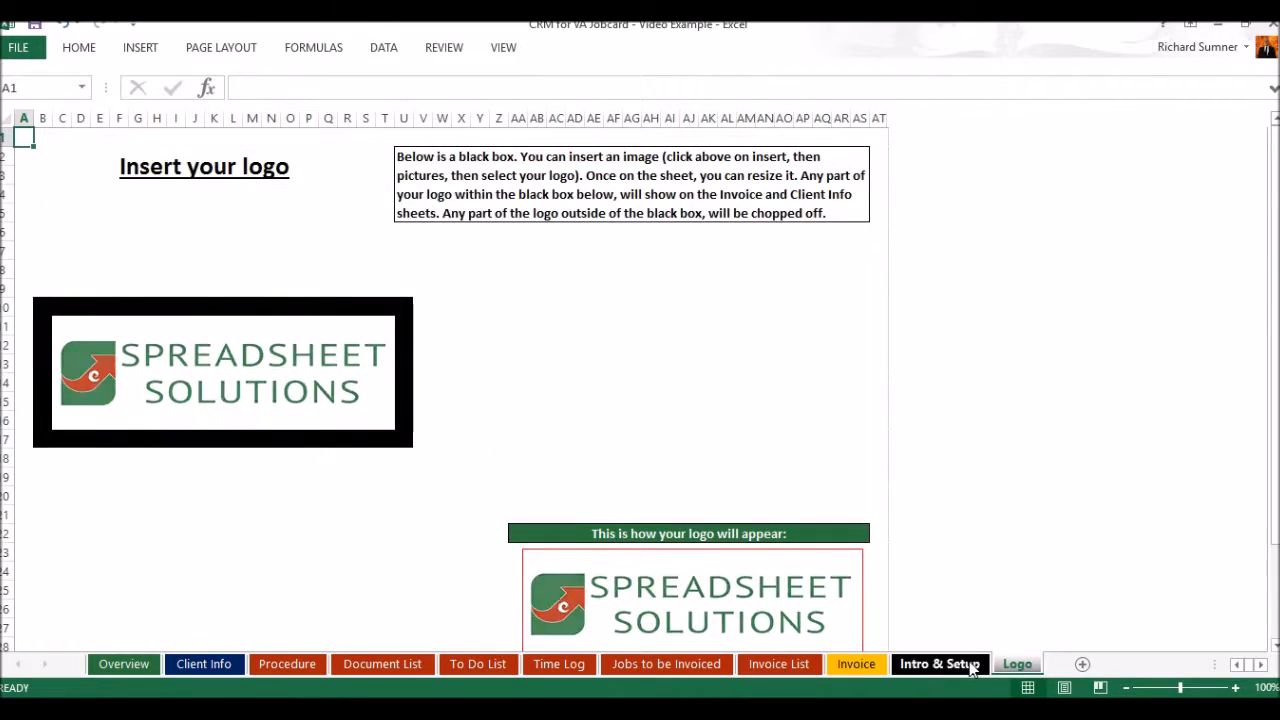
click(971, 666)
scroll(677, 495, down, 6)
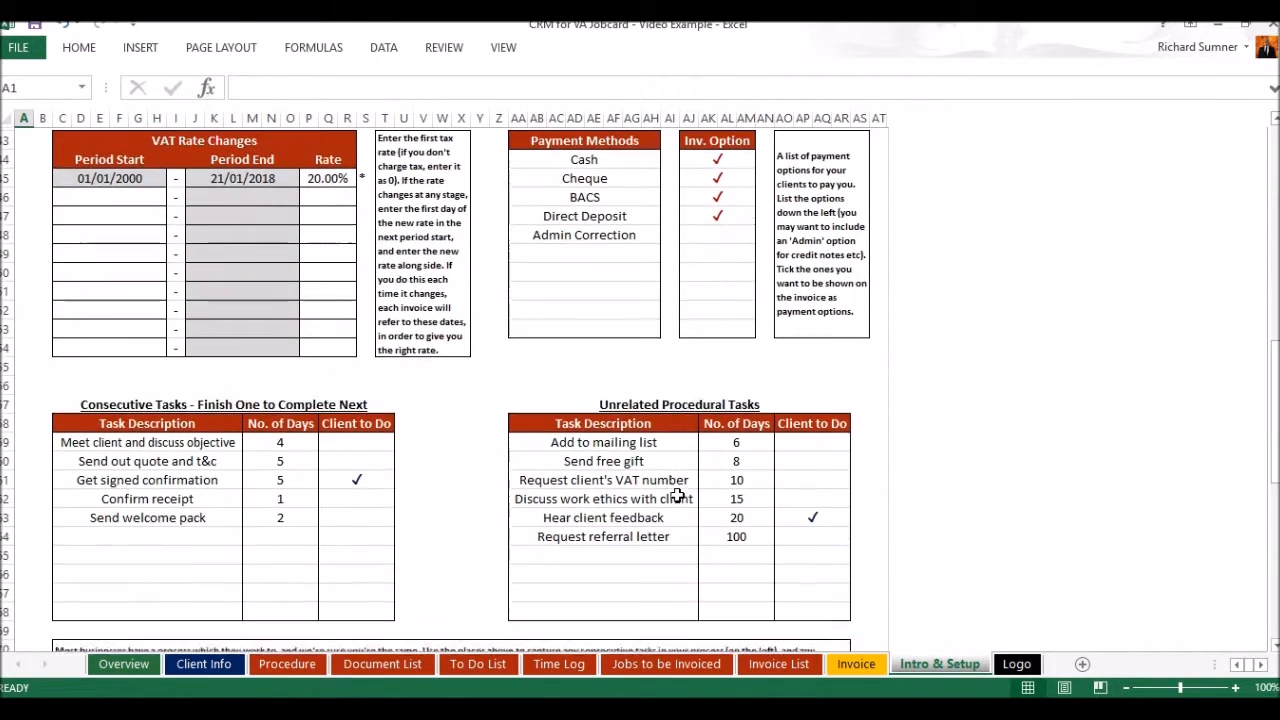
scroll(677, 495, down, 4)
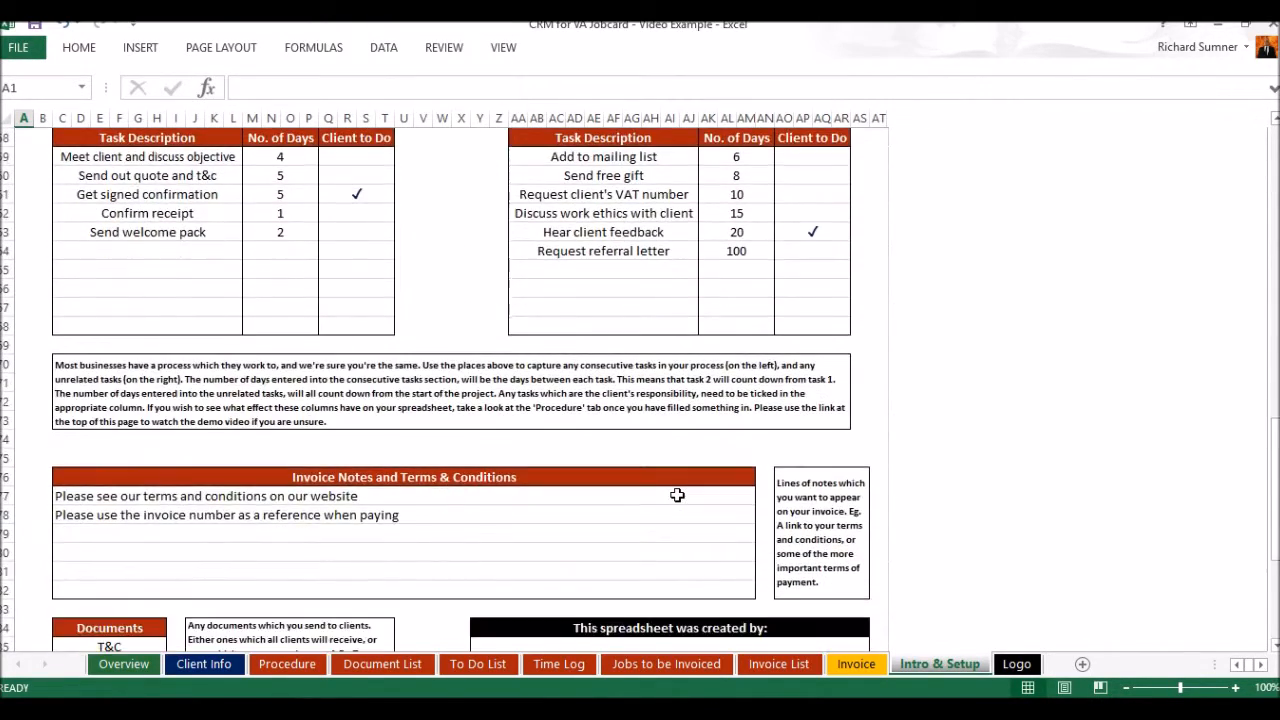
scroll(677, 495, up, 3)
scroll(677, 495, up, 20)
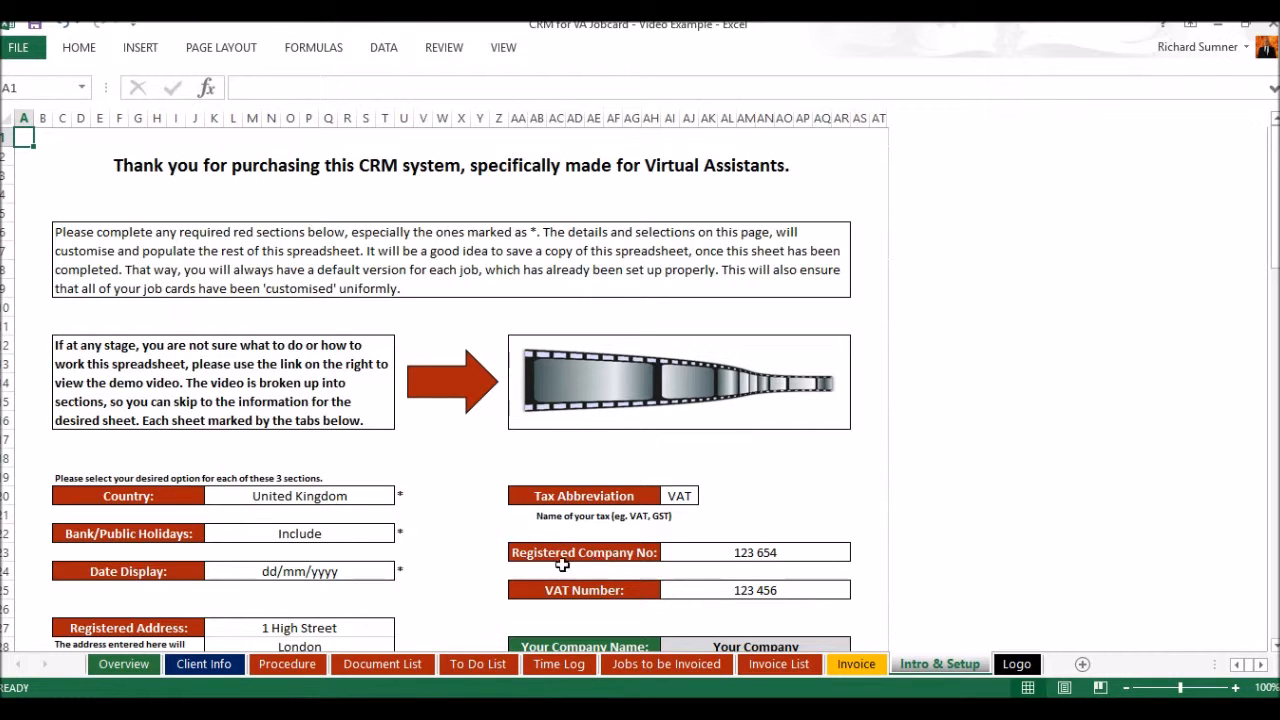
Inspect the logo picture inside the black box on the Logo sheet and return to the Intro & Setup sheet
click(1015, 664)
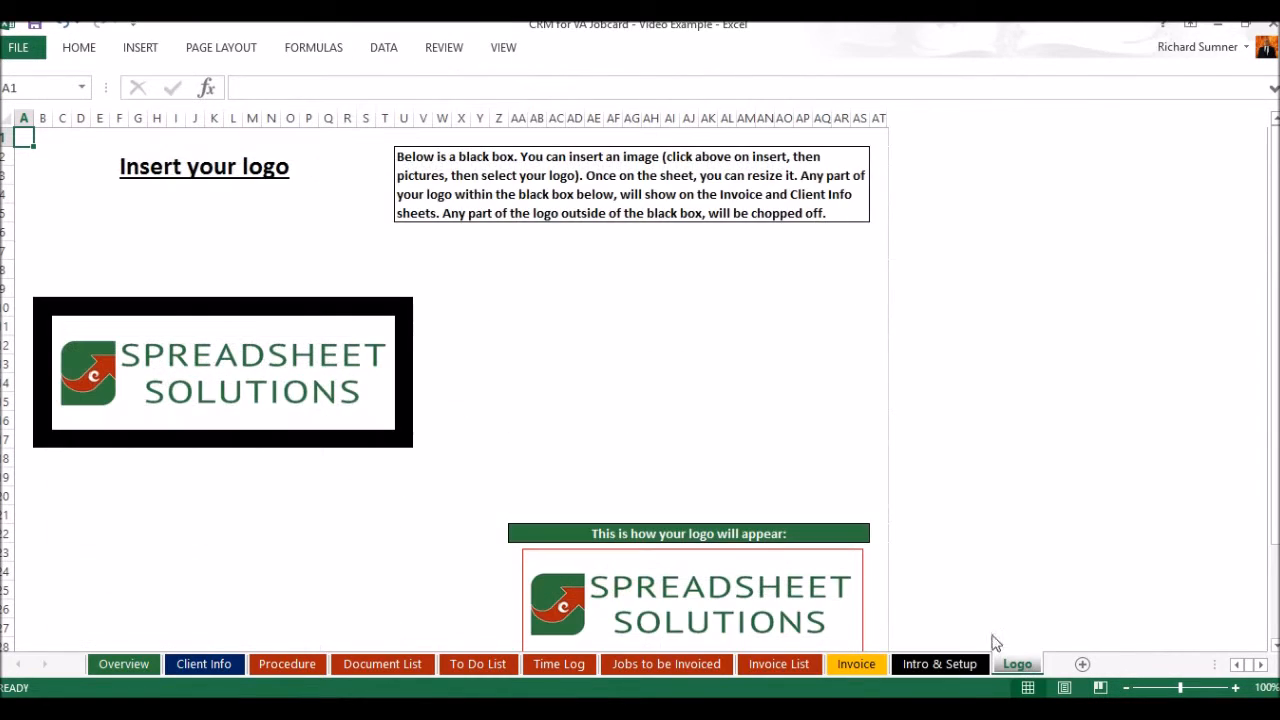
drag(264, 378, 237, 365)
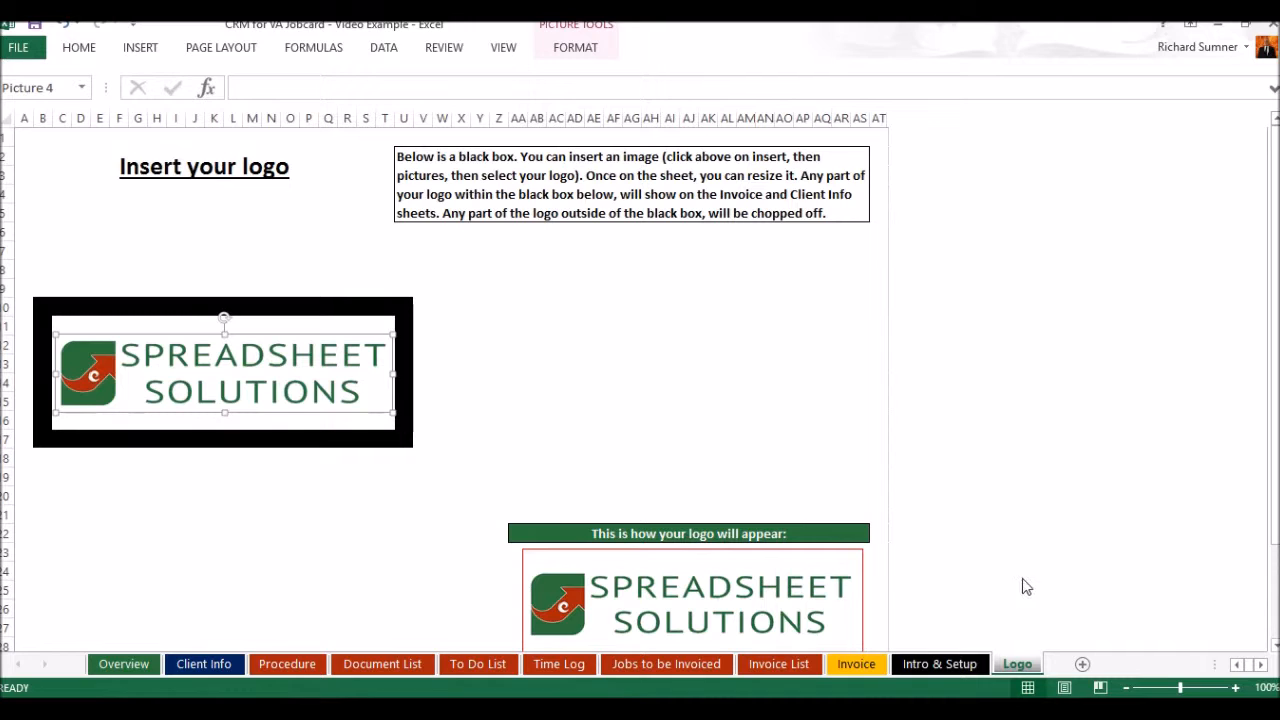
click(940, 664)
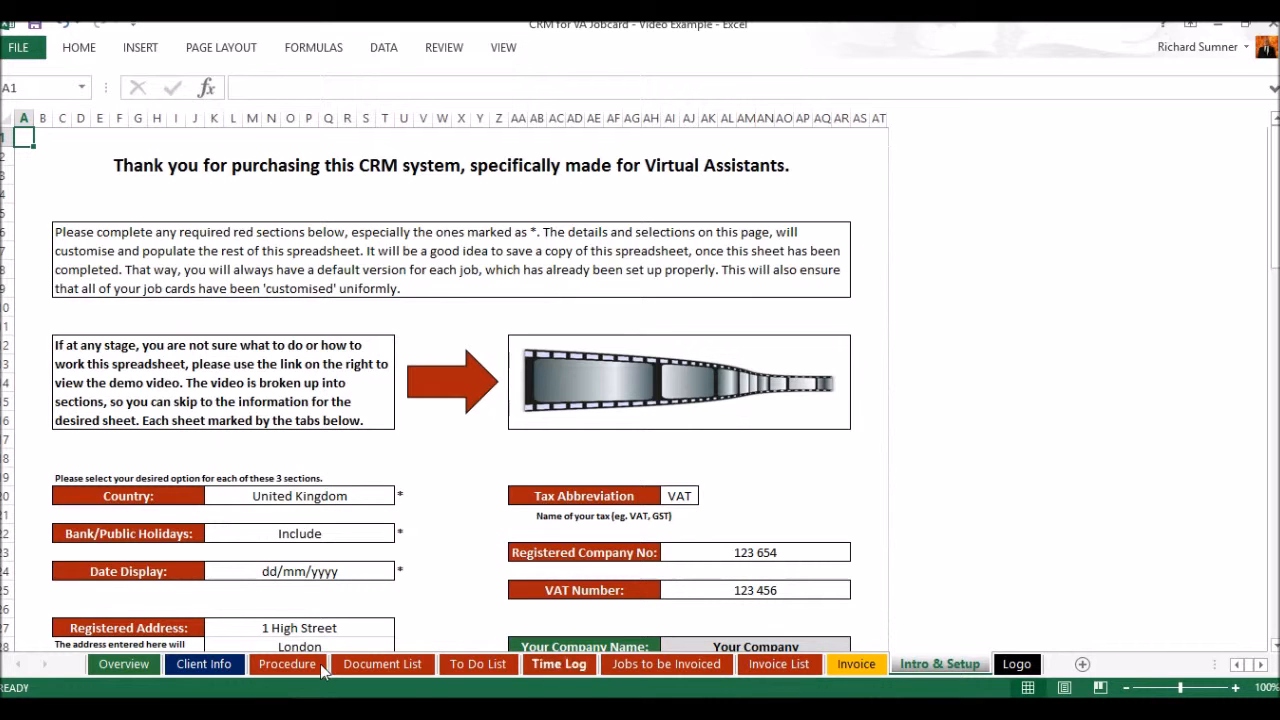
Examine the Client Info sheet, covering the billing, site or office, general client and account login sections
click(230, 670)
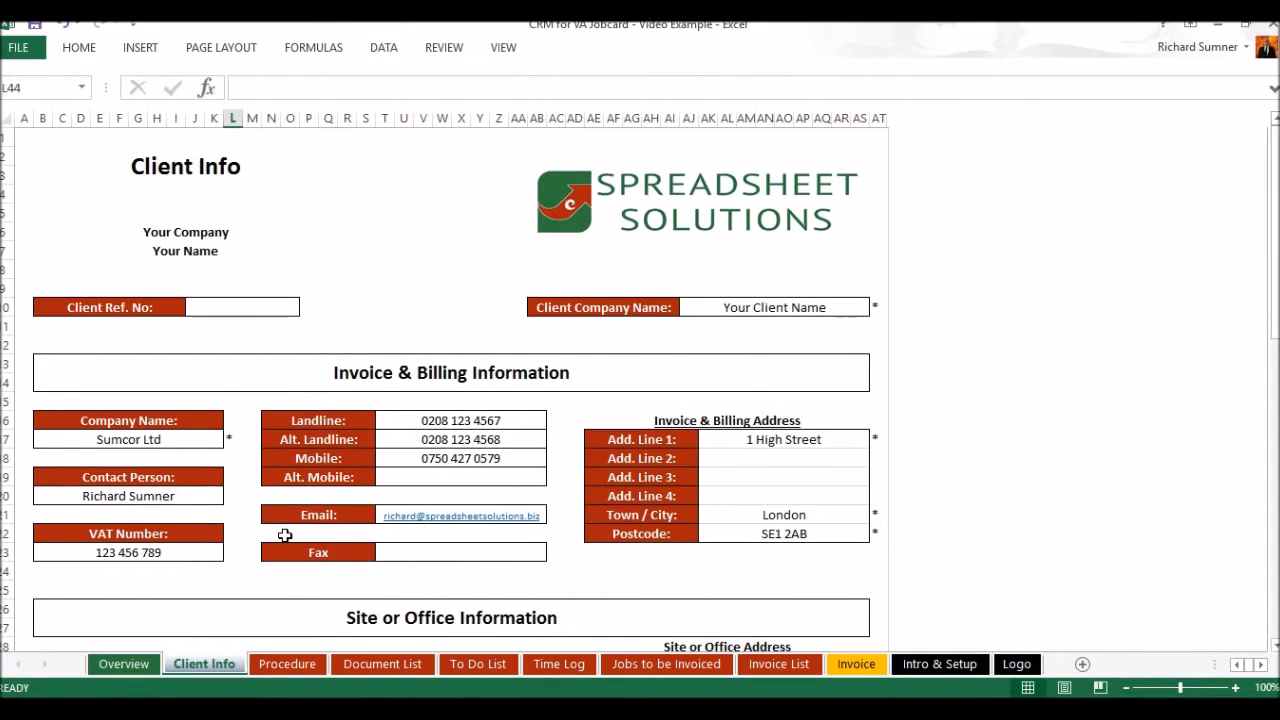
scroll(284, 535, down, 3)
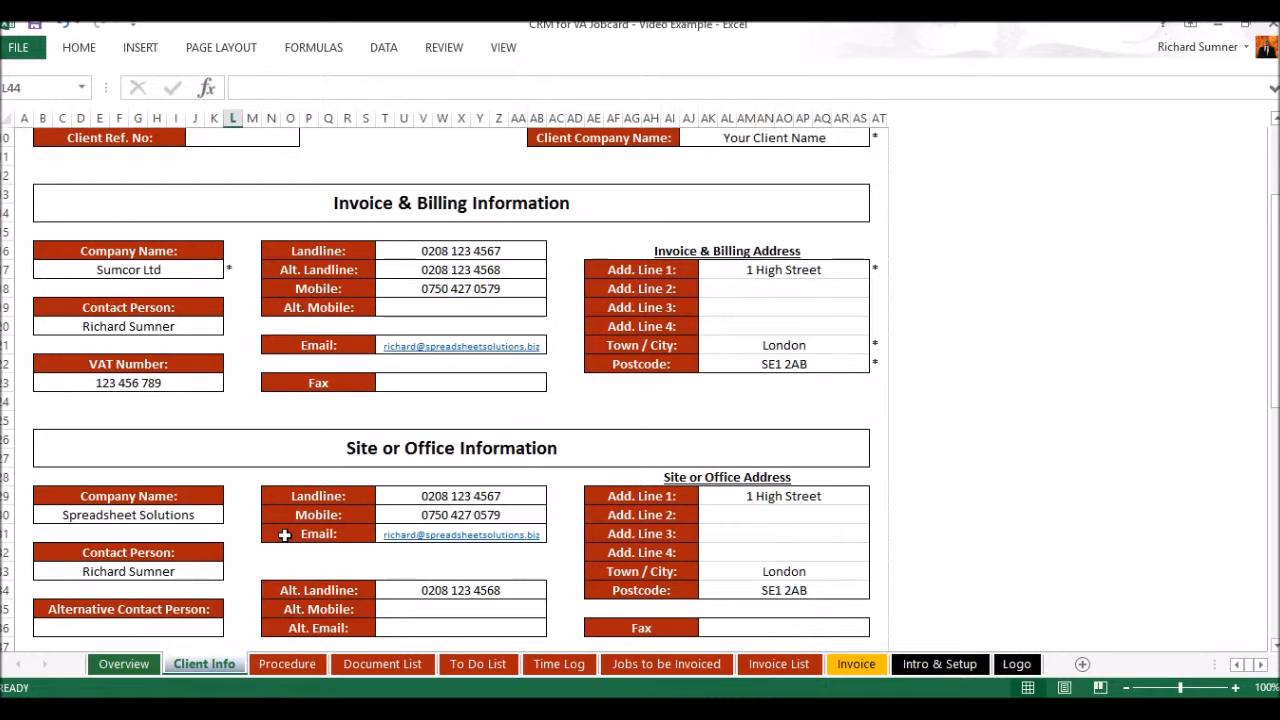
scroll(284, 535, down, 3)
scroll(284, 533, down, 5)
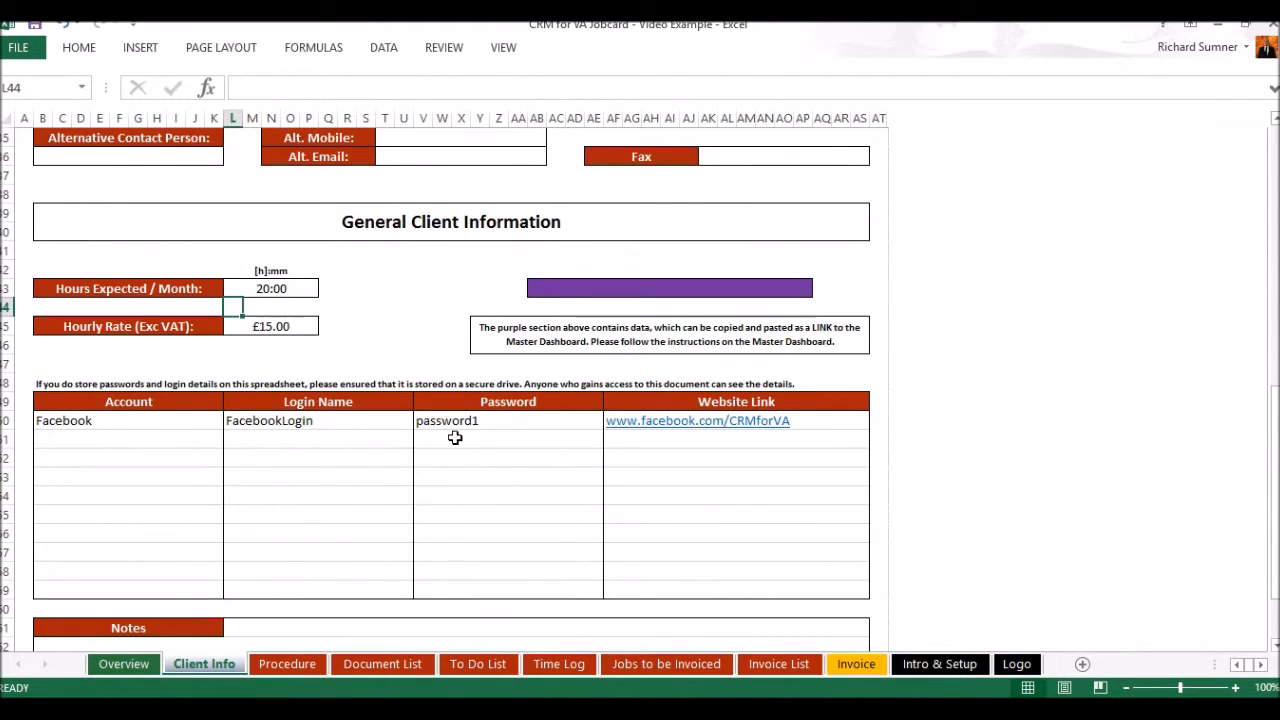
scroll(344, 481, down, 2)
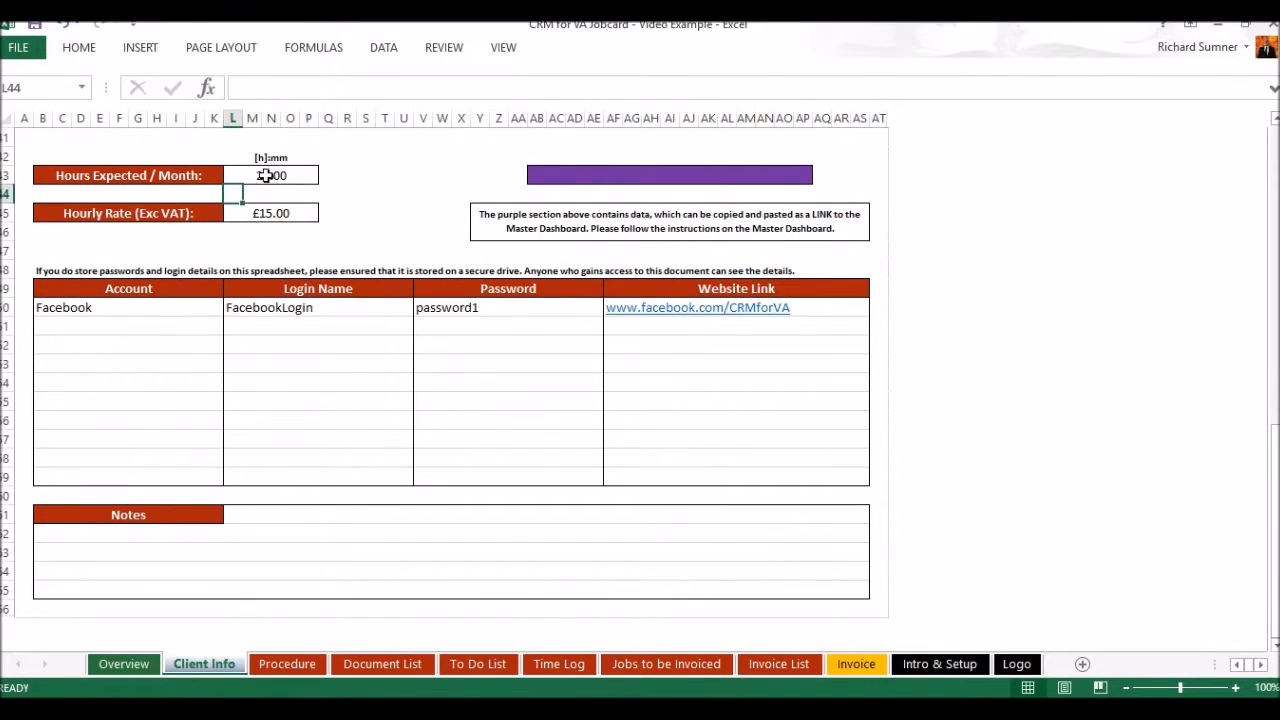
scroll(298, 354, down, 1)
scroll(298, 354, up, 2)
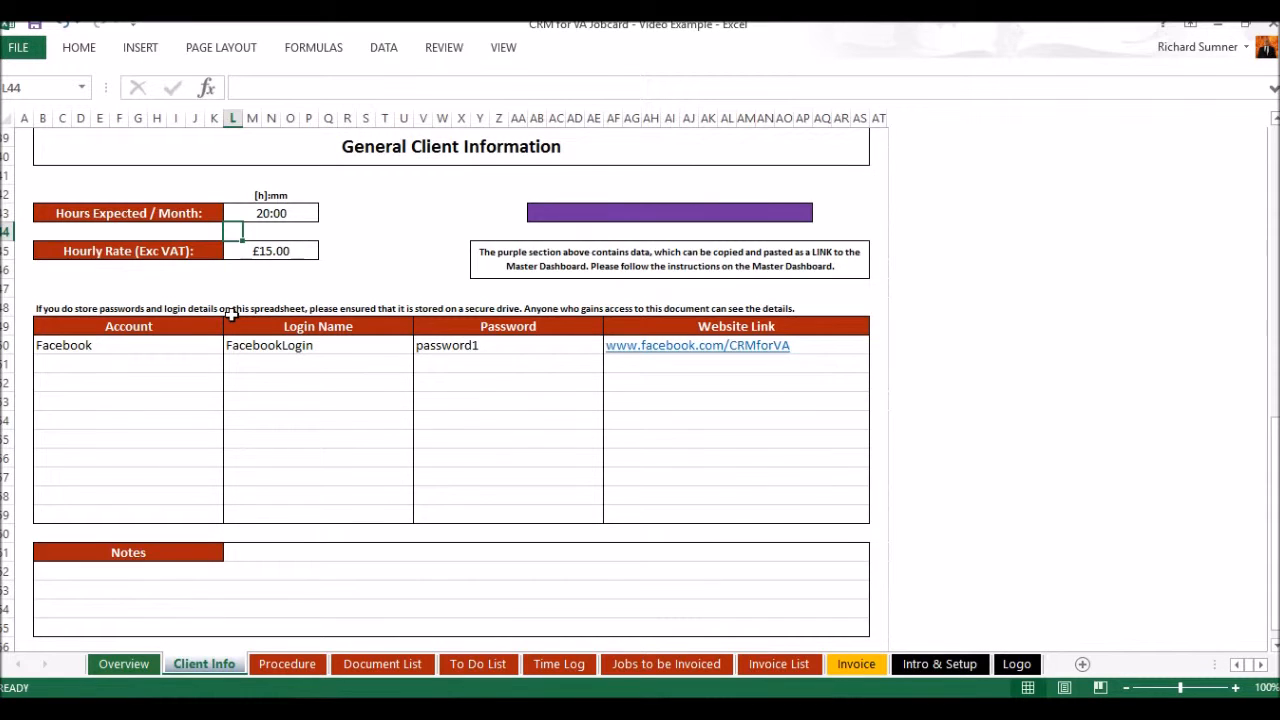
scroll(231, 314, up, 9)
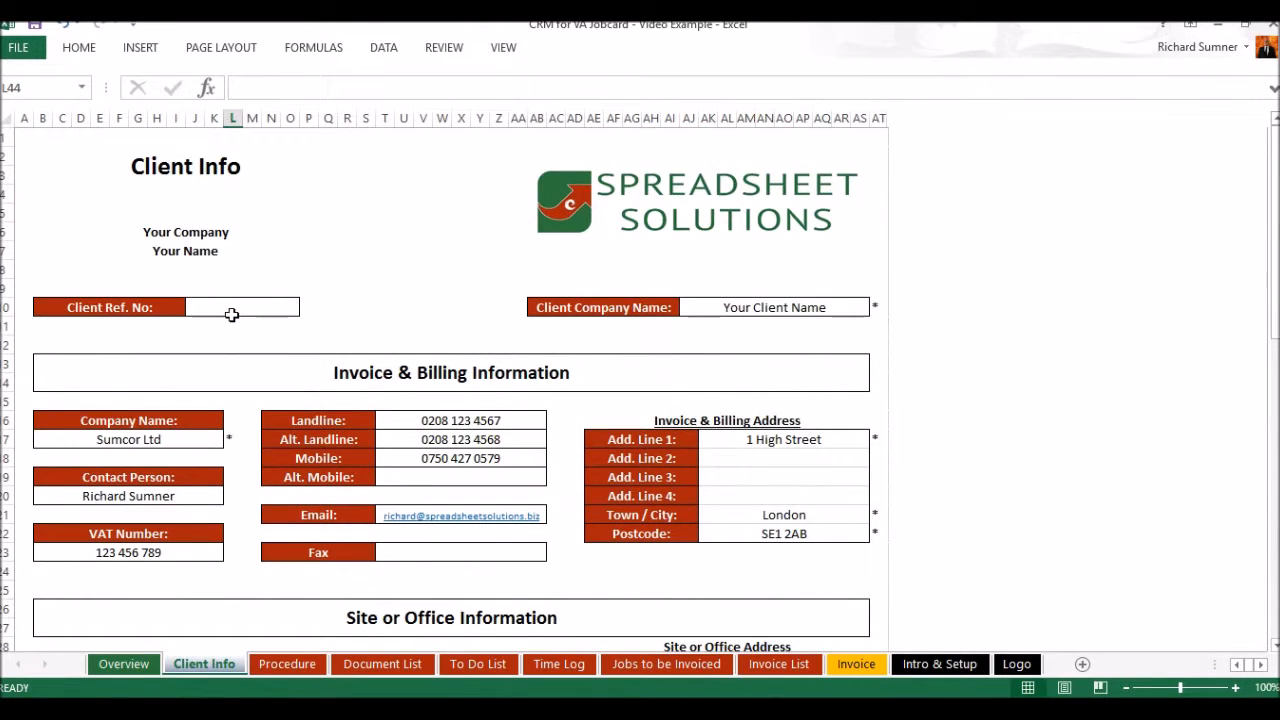
View the task schedule on the Procedure sheet and the document tracking on the Document List sheet
click(290, 664)
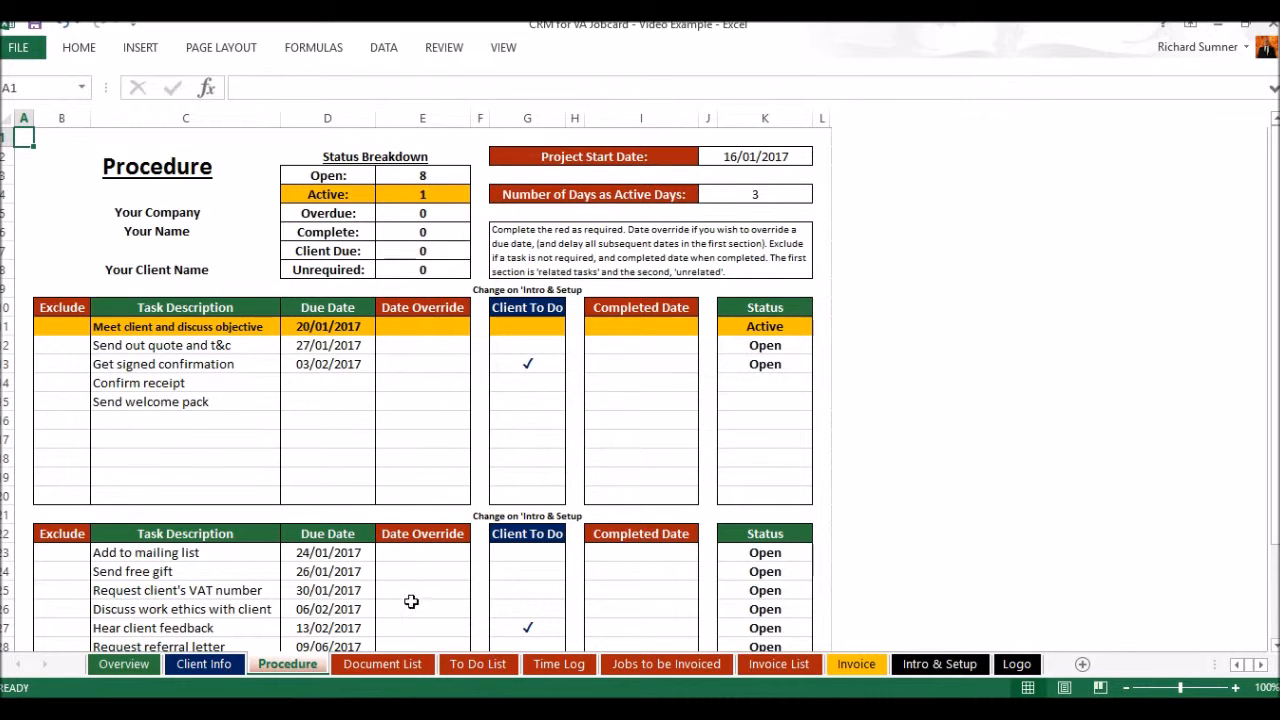
click(410, 666)
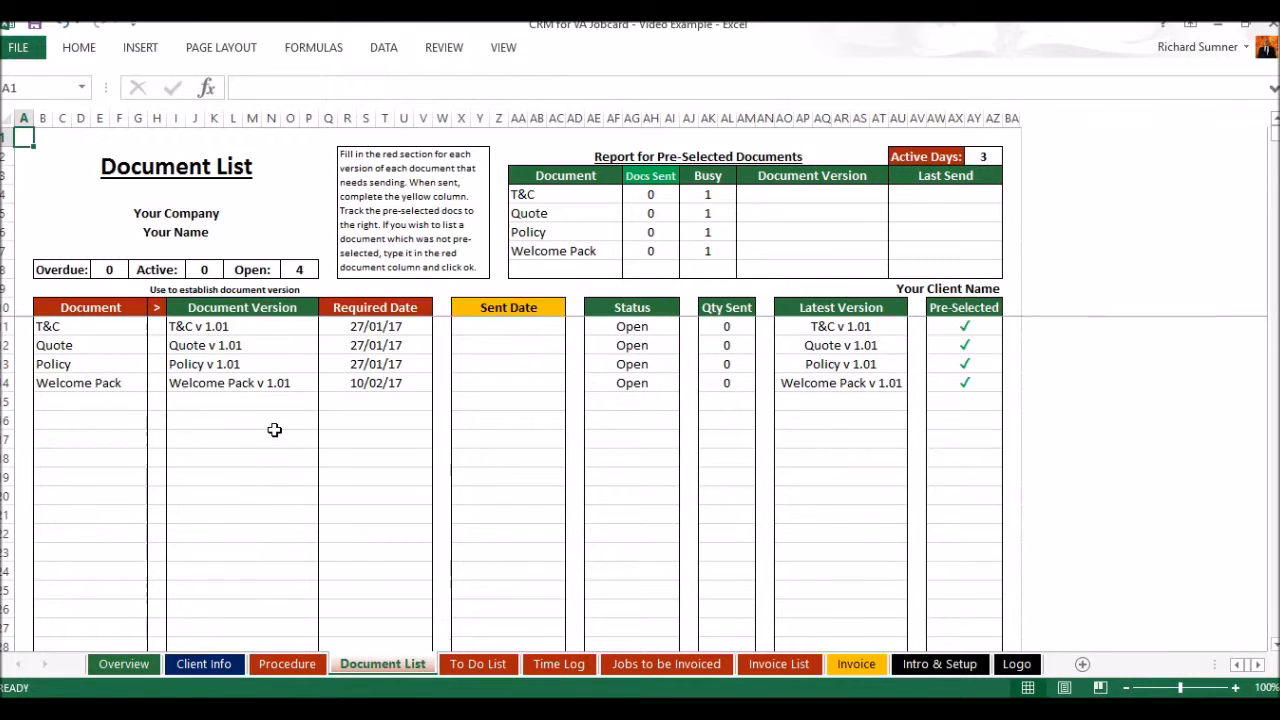
Clear the completed date of the "Discuss the client's next marketing campaign" task on the To Do List sheet
click(485, 662)
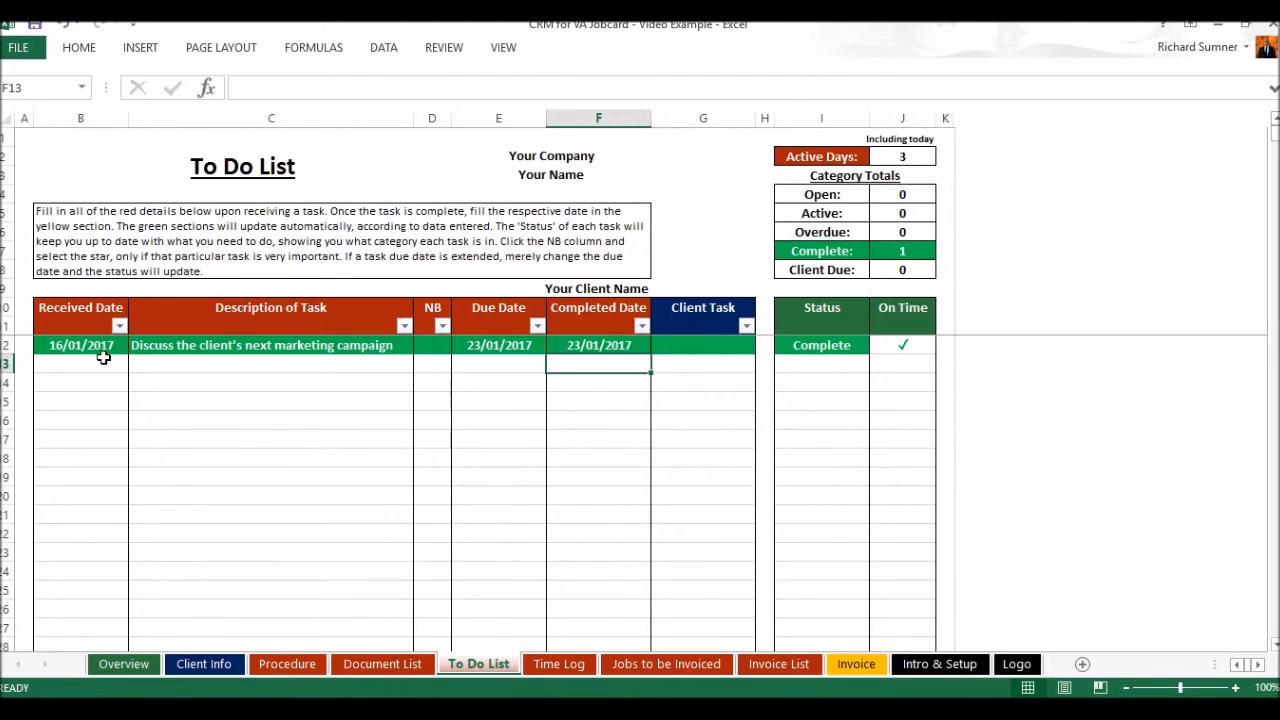
click(603, 345)
key(BackSpace)
key(Return)
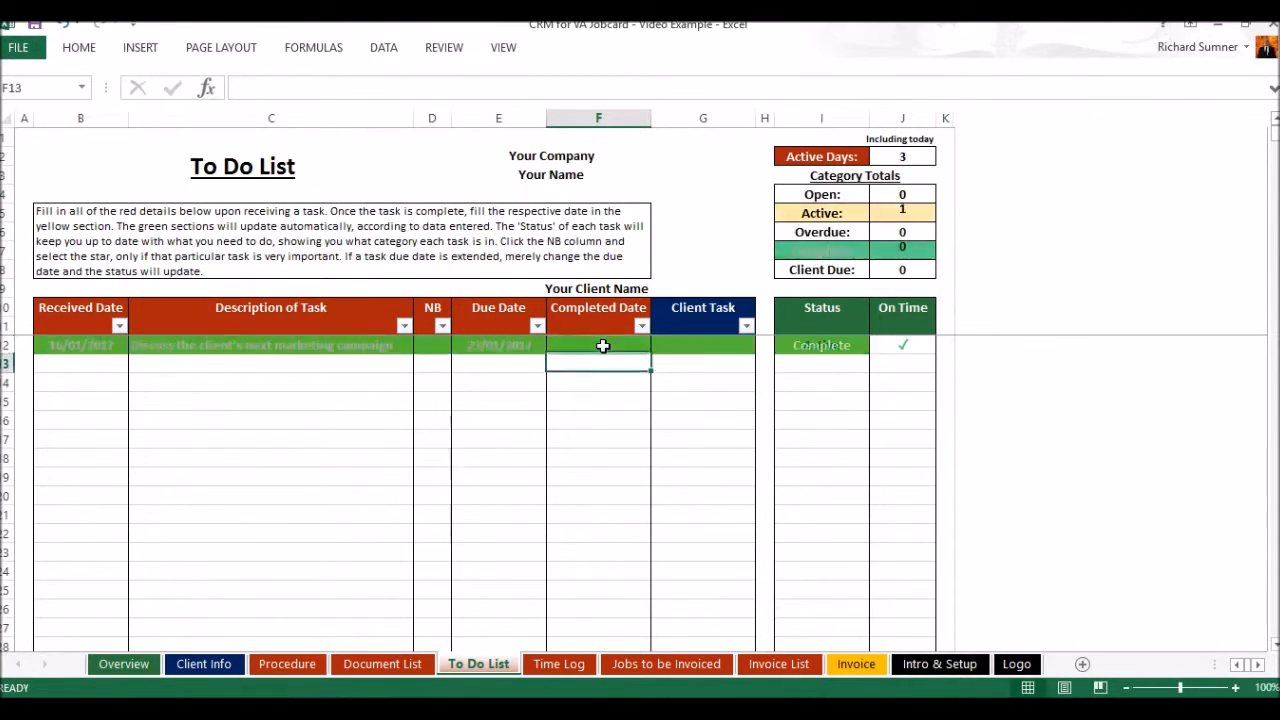
Enter 23 jan as the completed date for the marketing campaign task
click(601, 345)
text(2)
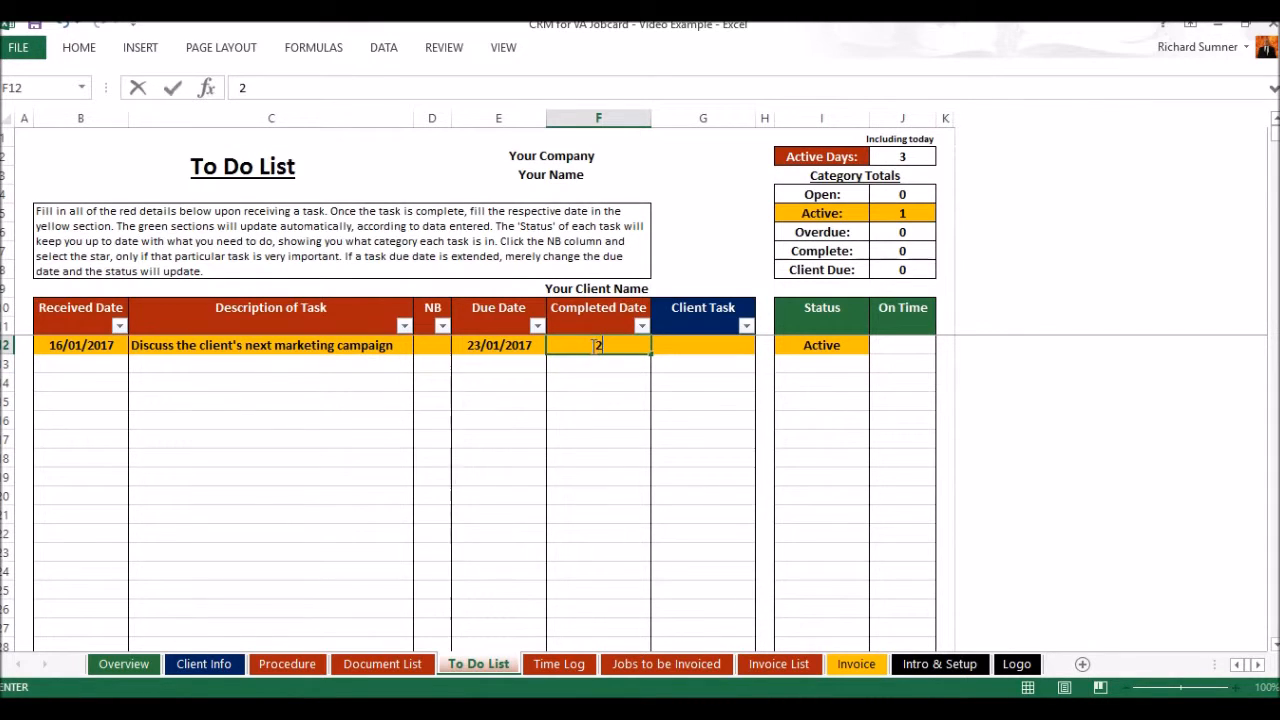
text(3 jan)
key(Return)
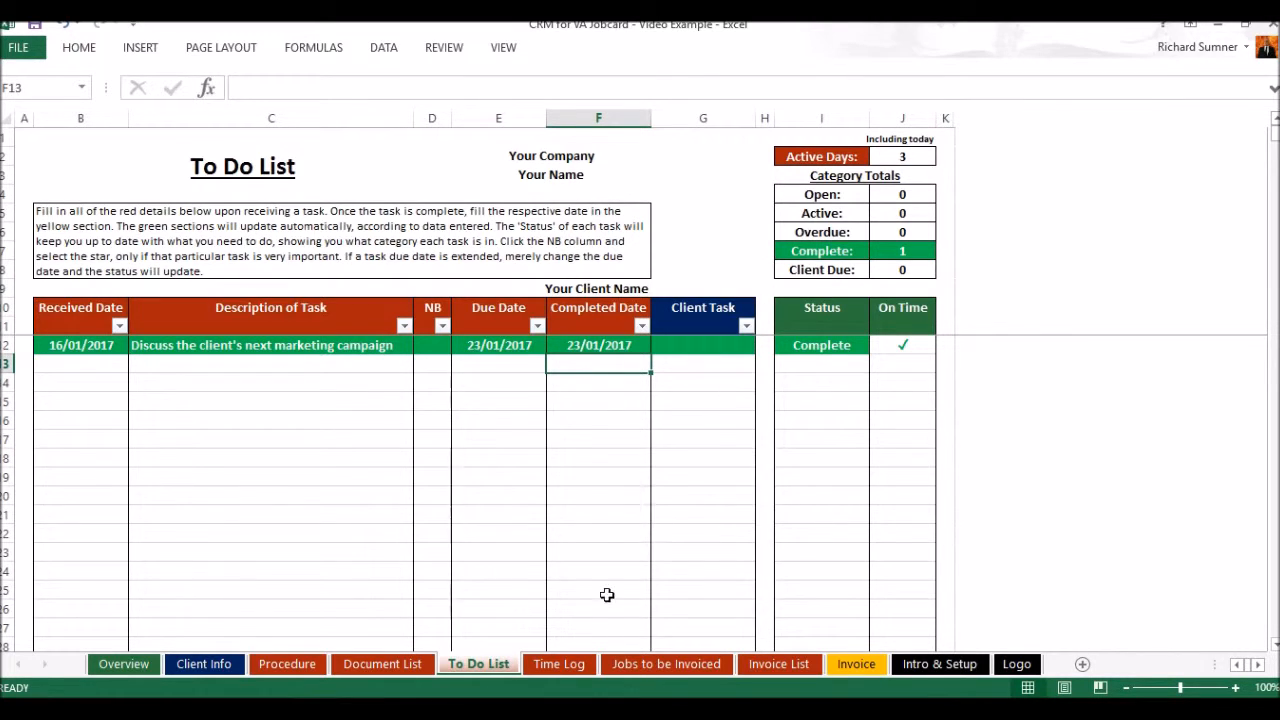
Compare the entries on the Time Log sheet with the job lines on the Jobs to be Invoiced sheet
click(576, 666)
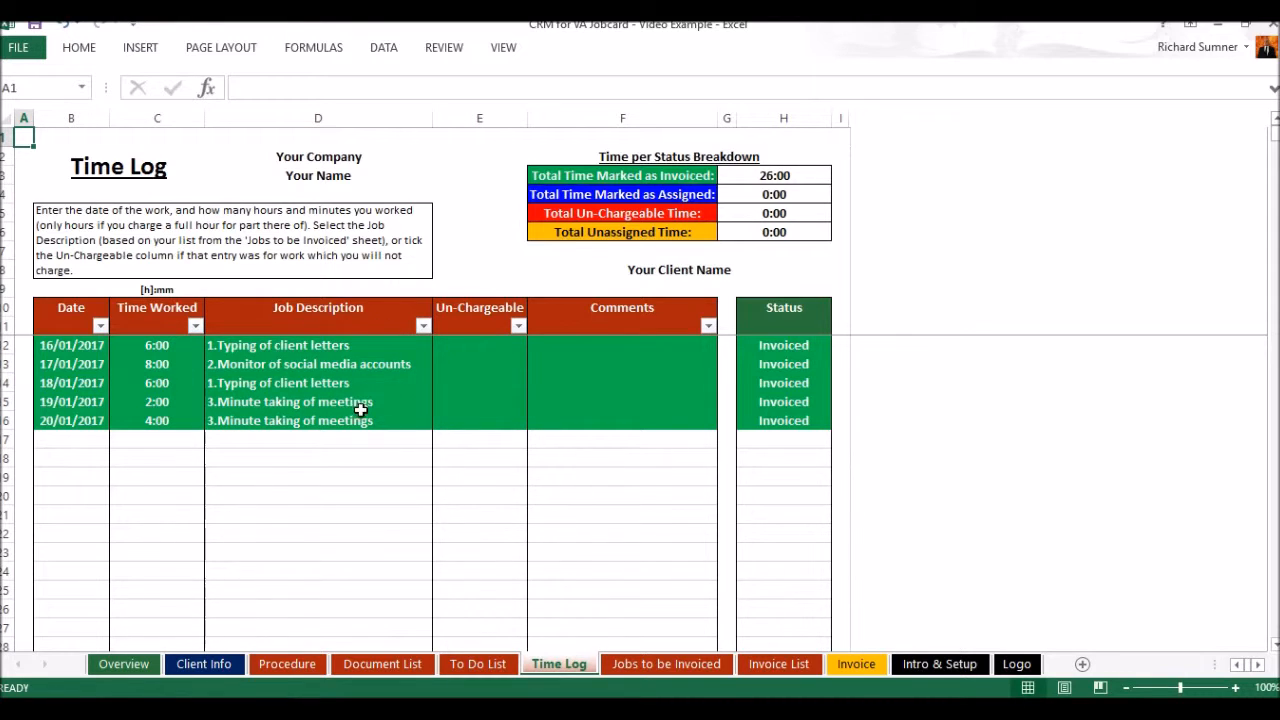
click(645, 665)
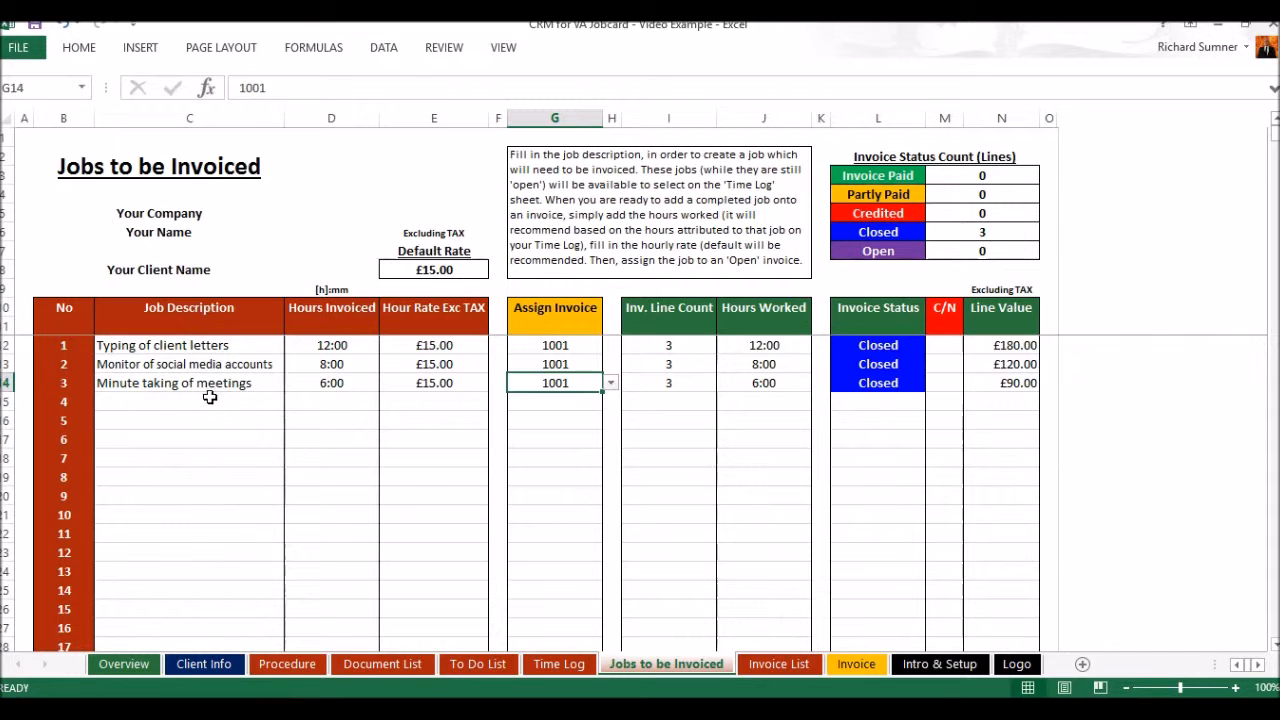
click(559, 664)
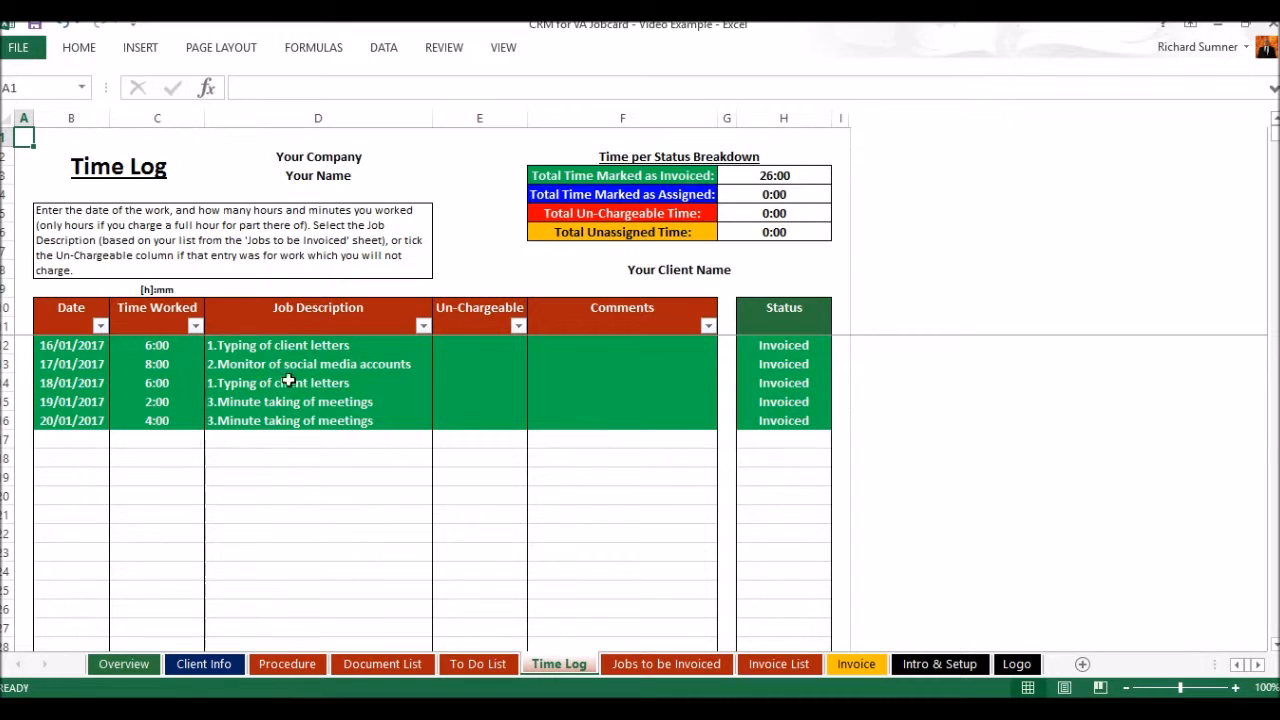
click(625, 667)
Choose the recommended 12:00 as the hours invoiced for the "Typing of client letters" job
click(348, 348)
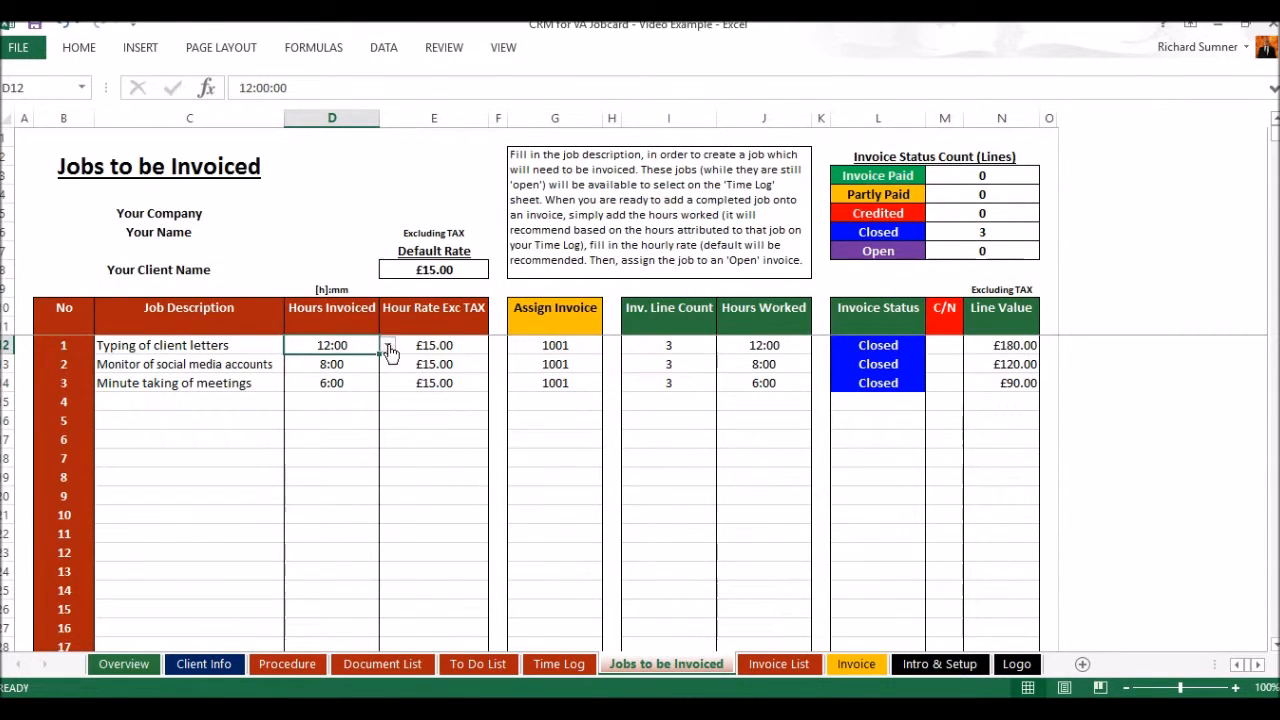
click(387, 345)
click(331, 362)
Remove the Closed tick from invoice 1001 on the Invoice List sheet
click(775, 664)
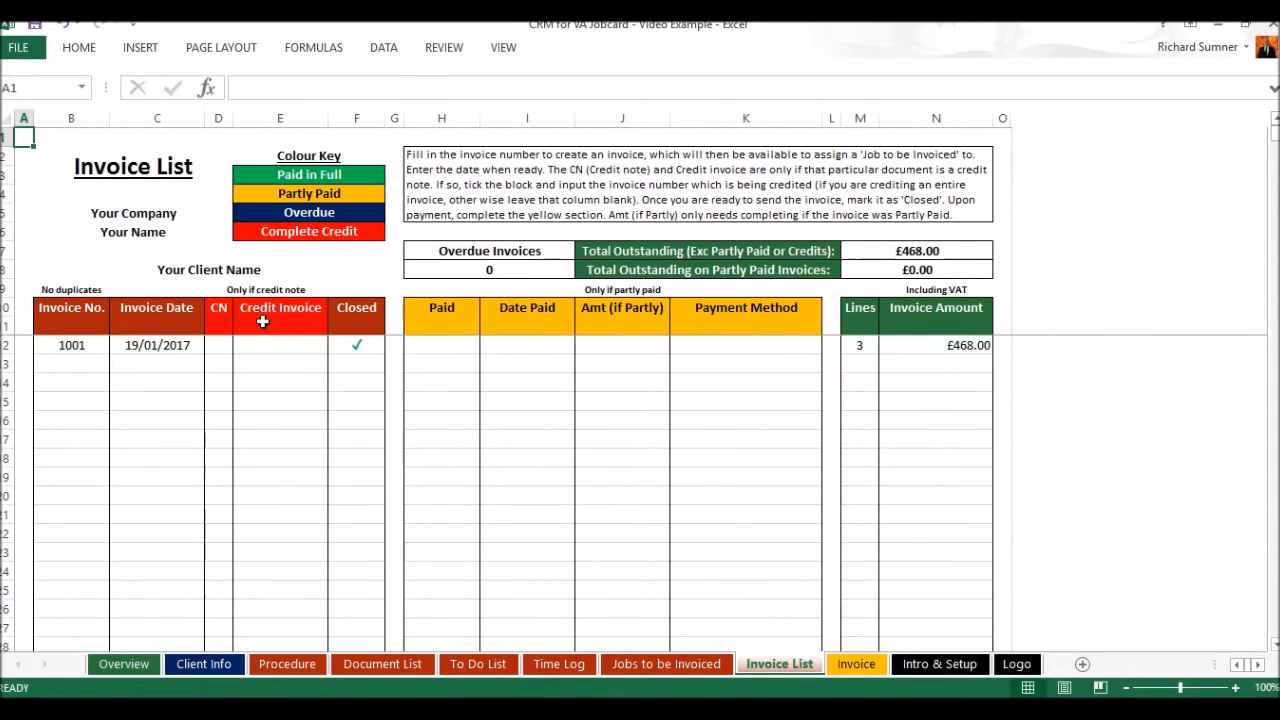
click(360, 348)
key(BackSpace)
key(Return)
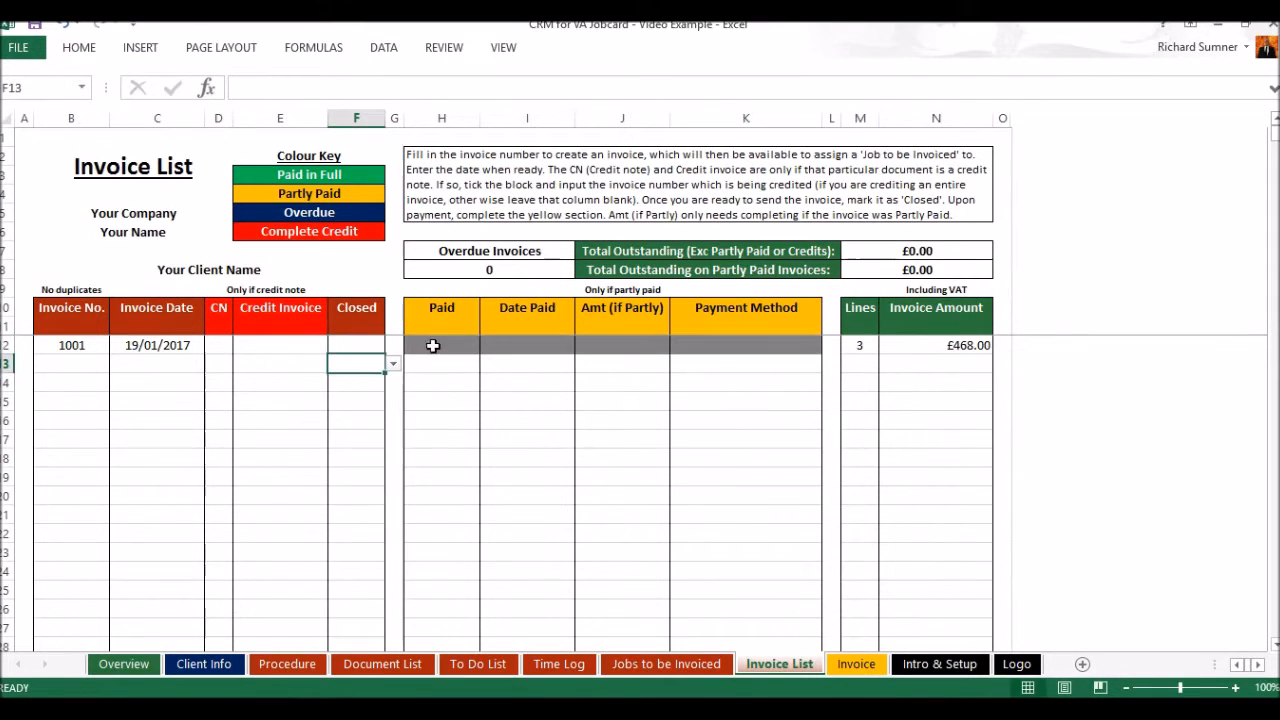
Mark invoice 1001 as Closed with a tick in the Invoice List
click(350, 347)
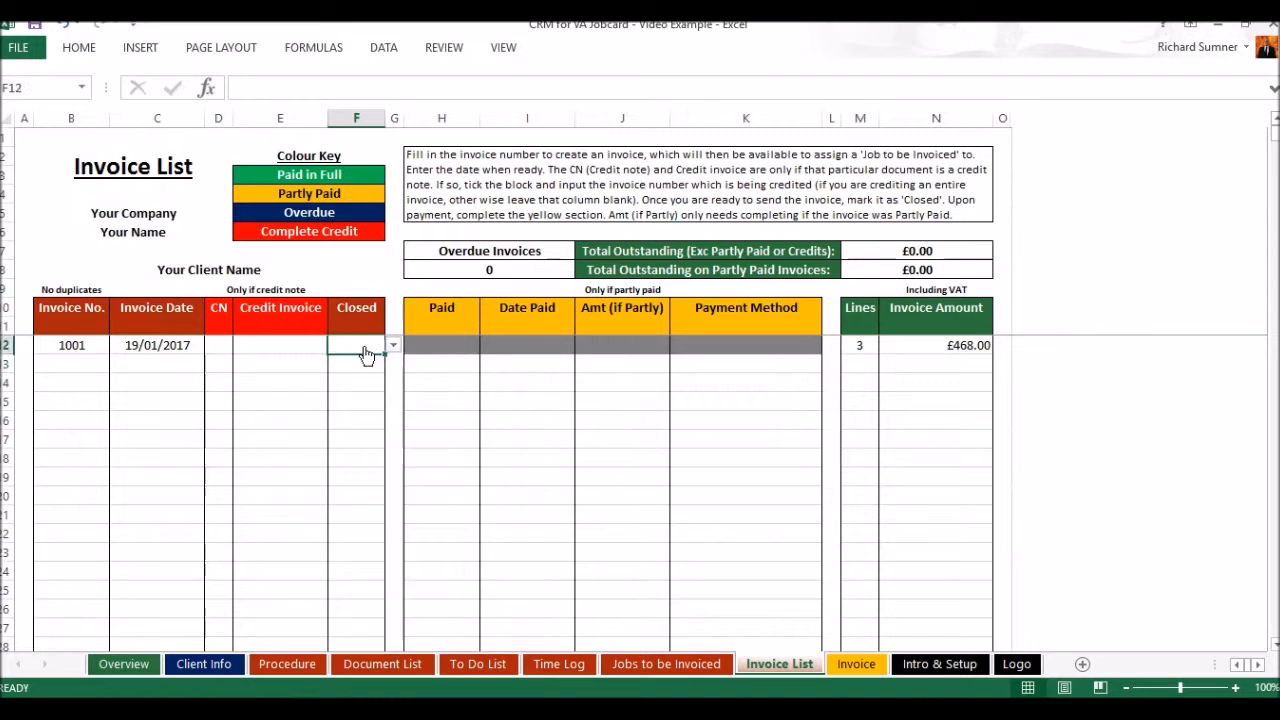
click(393, 345)
click(367, 372)
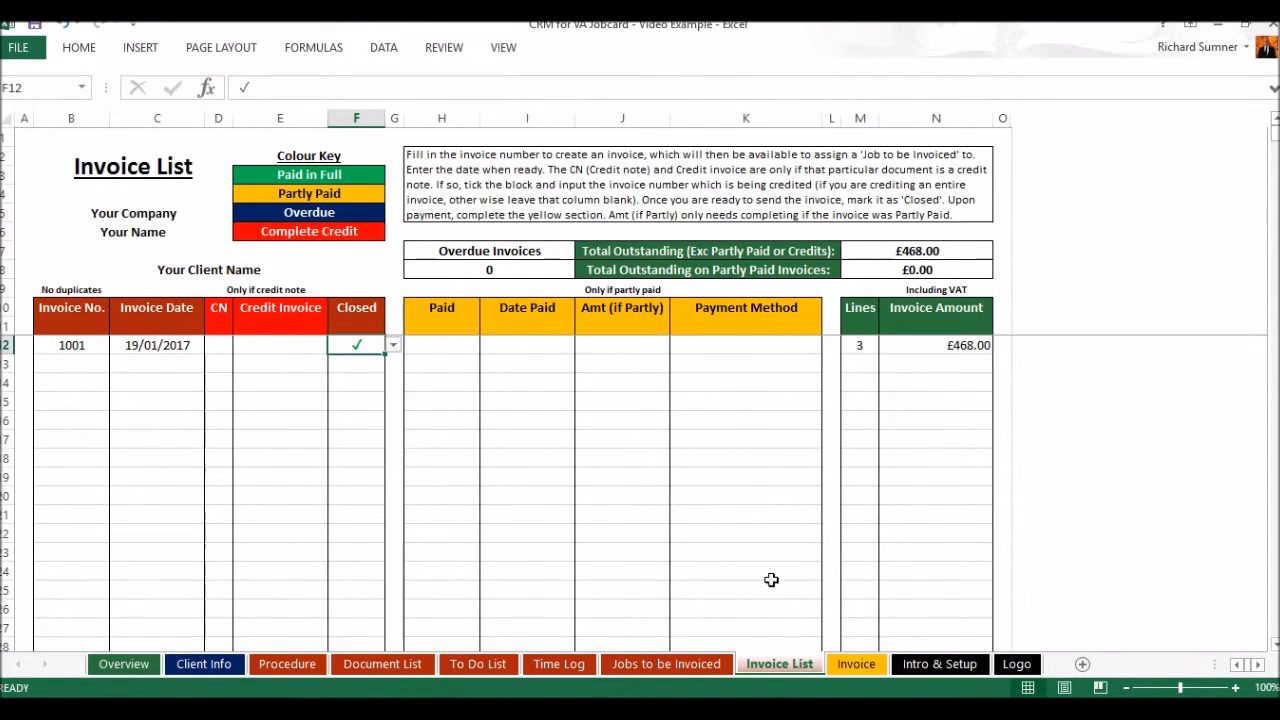
Select 1001 as the invoice number on the Invoice sheet to fill in the invoice
click(848, 665)
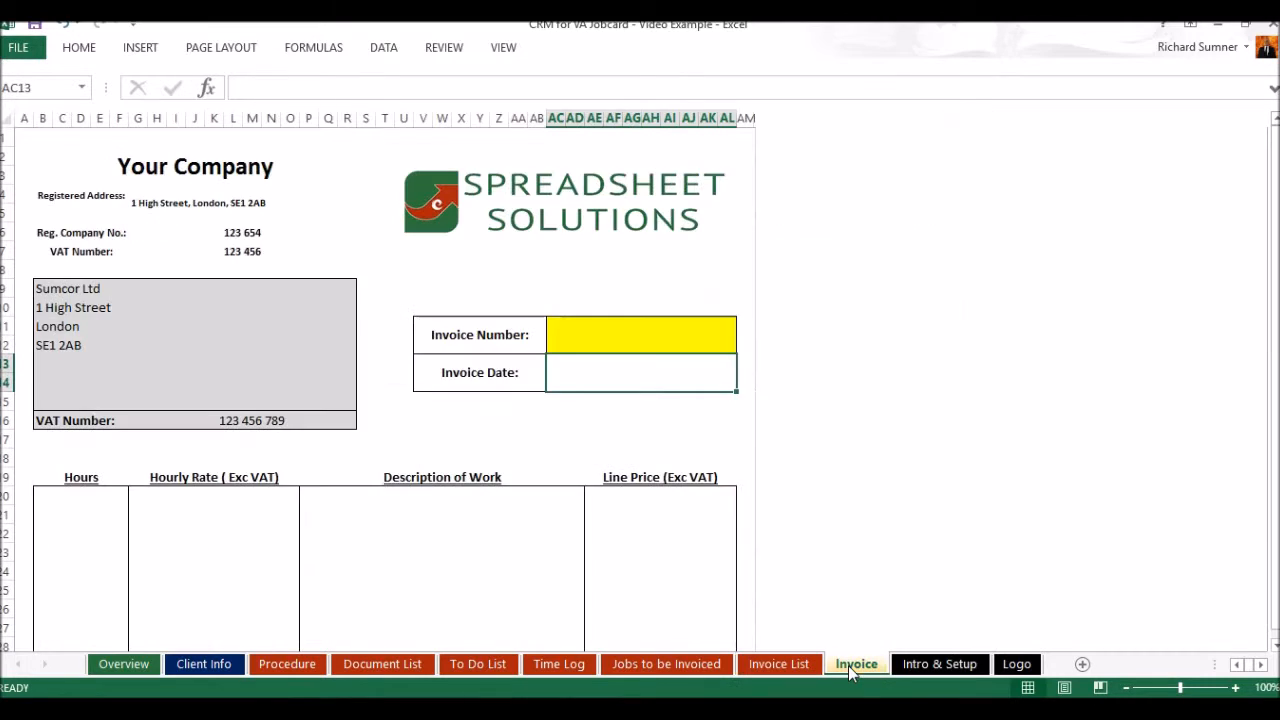
click(659, 336)
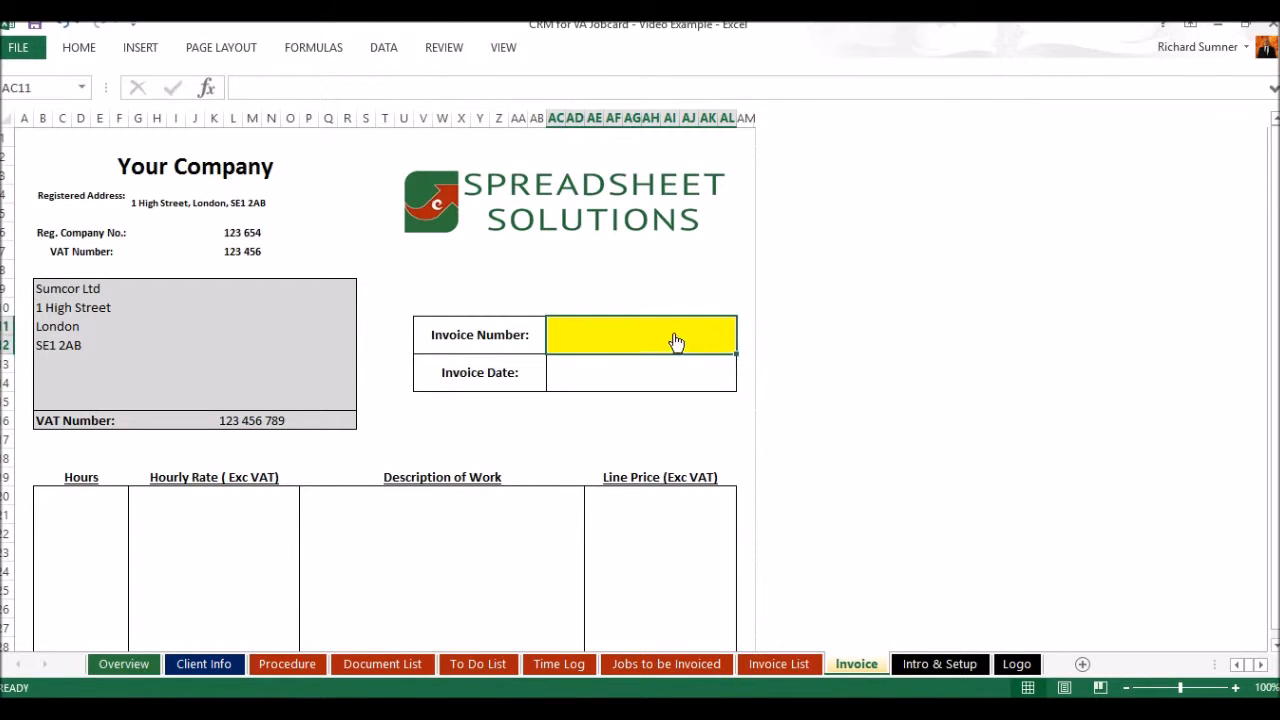
click(744, 327)
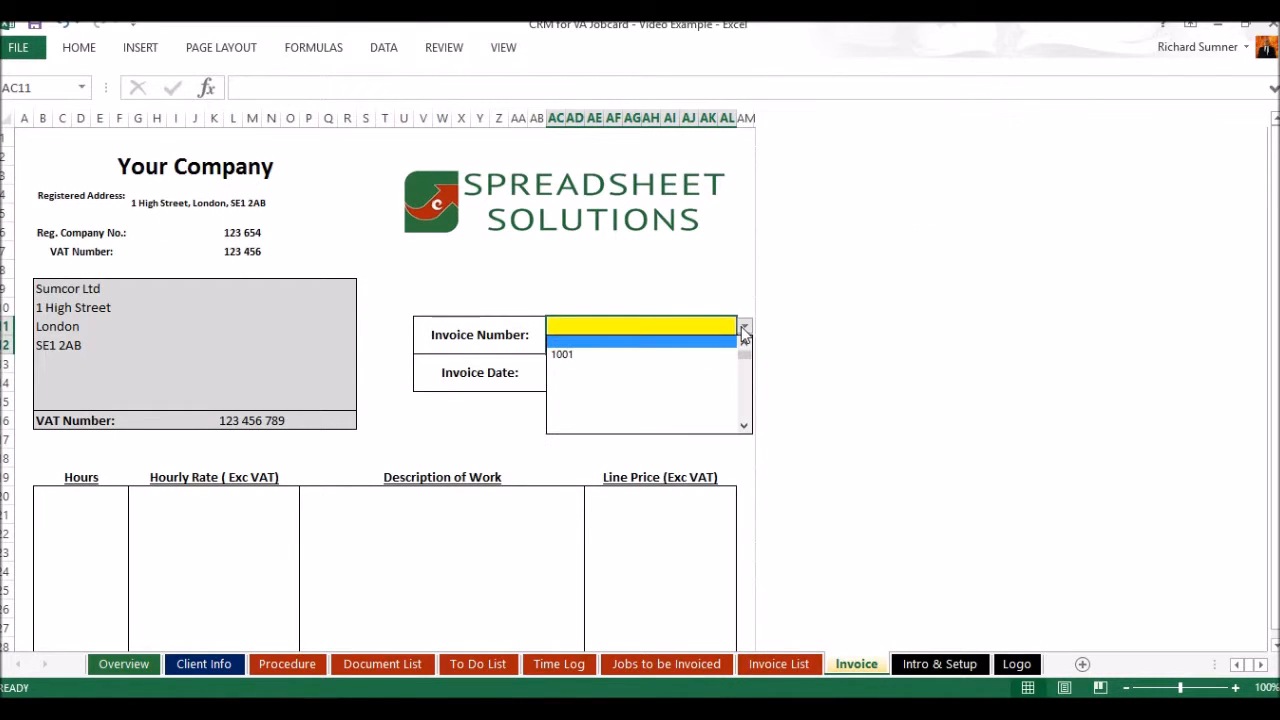
click(686, 356)
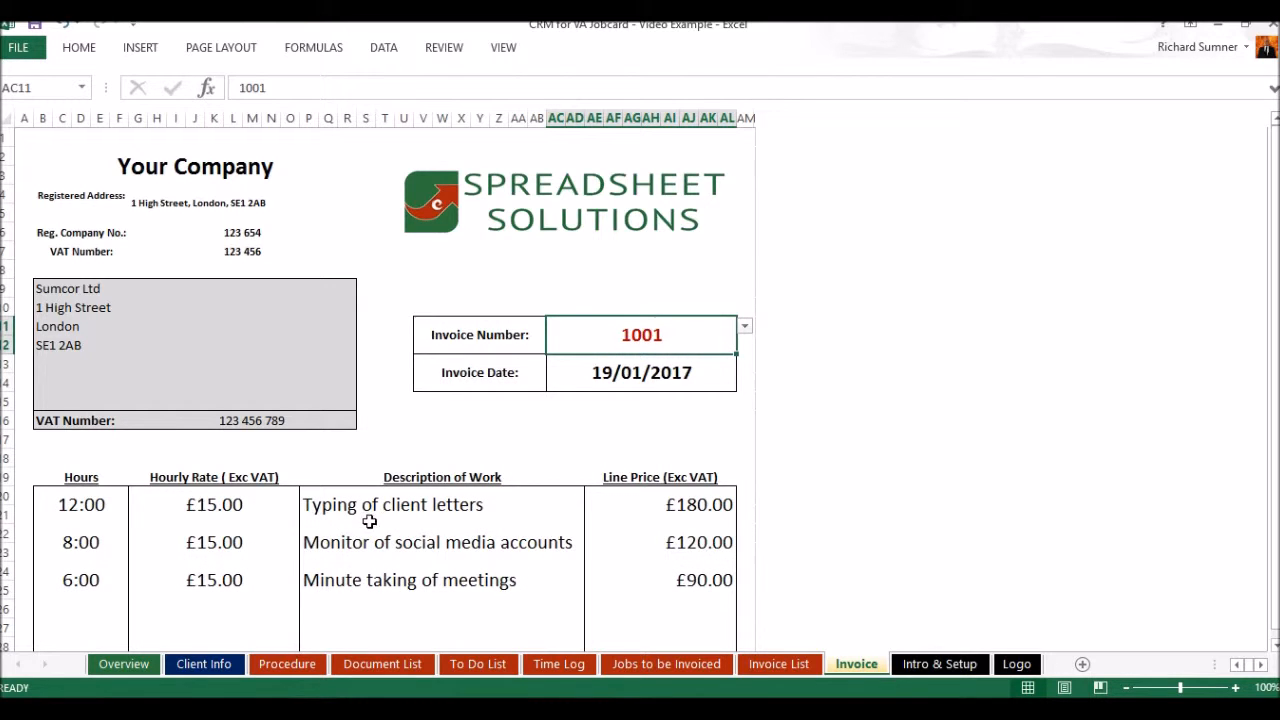
Review invoice 1001 from its job lines down to the totals, bank details and terms and conditions
scroll(392, 516, down, 4)
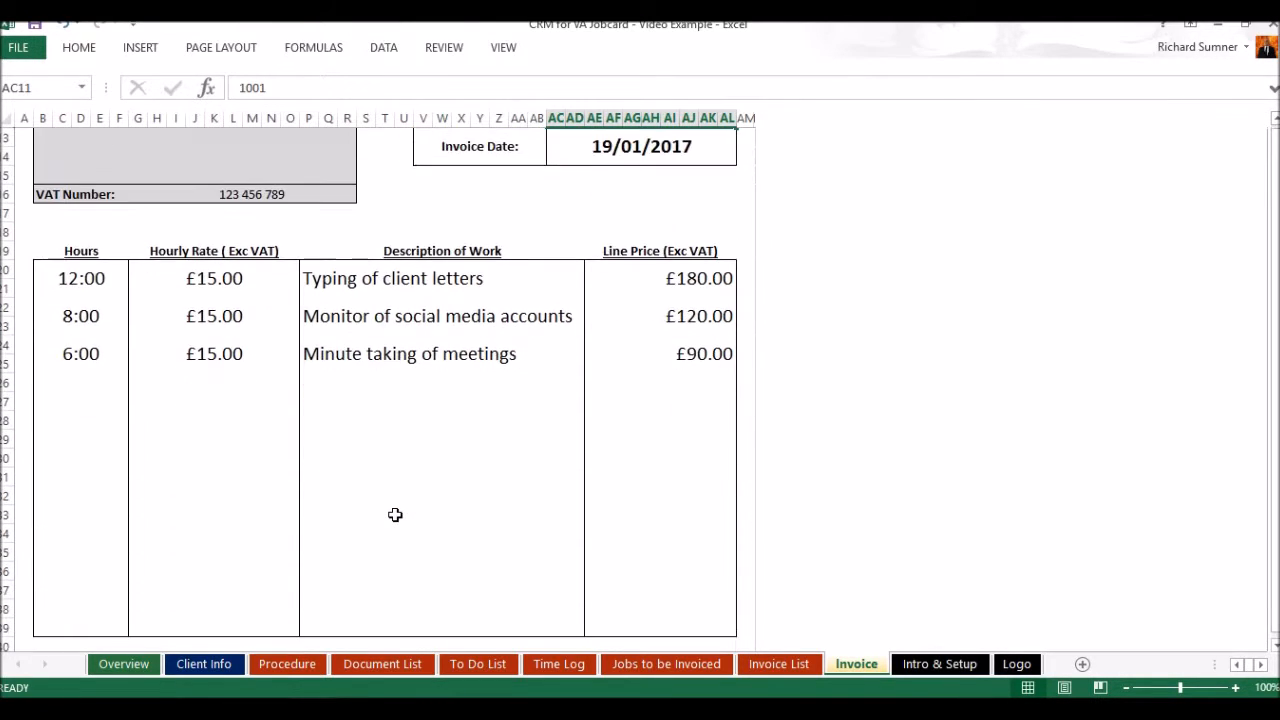
scroll(395, 515, down, 8)
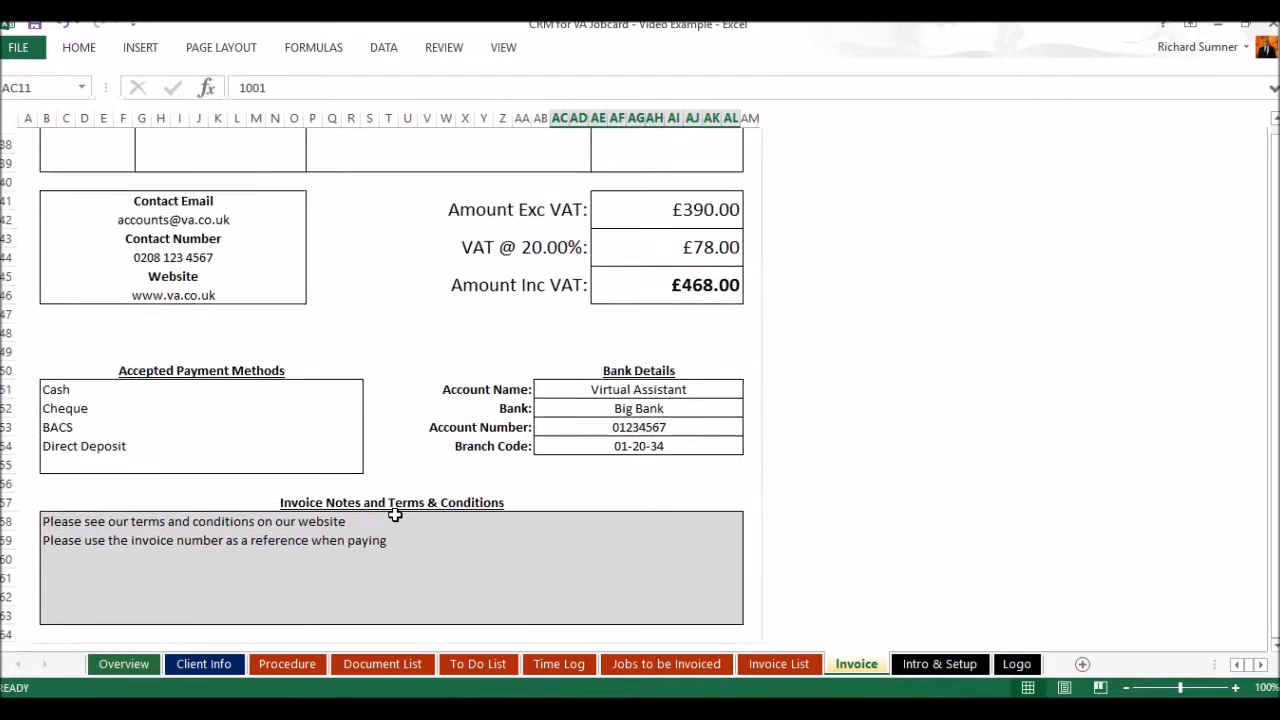
scroll(395, 515, up, 6)
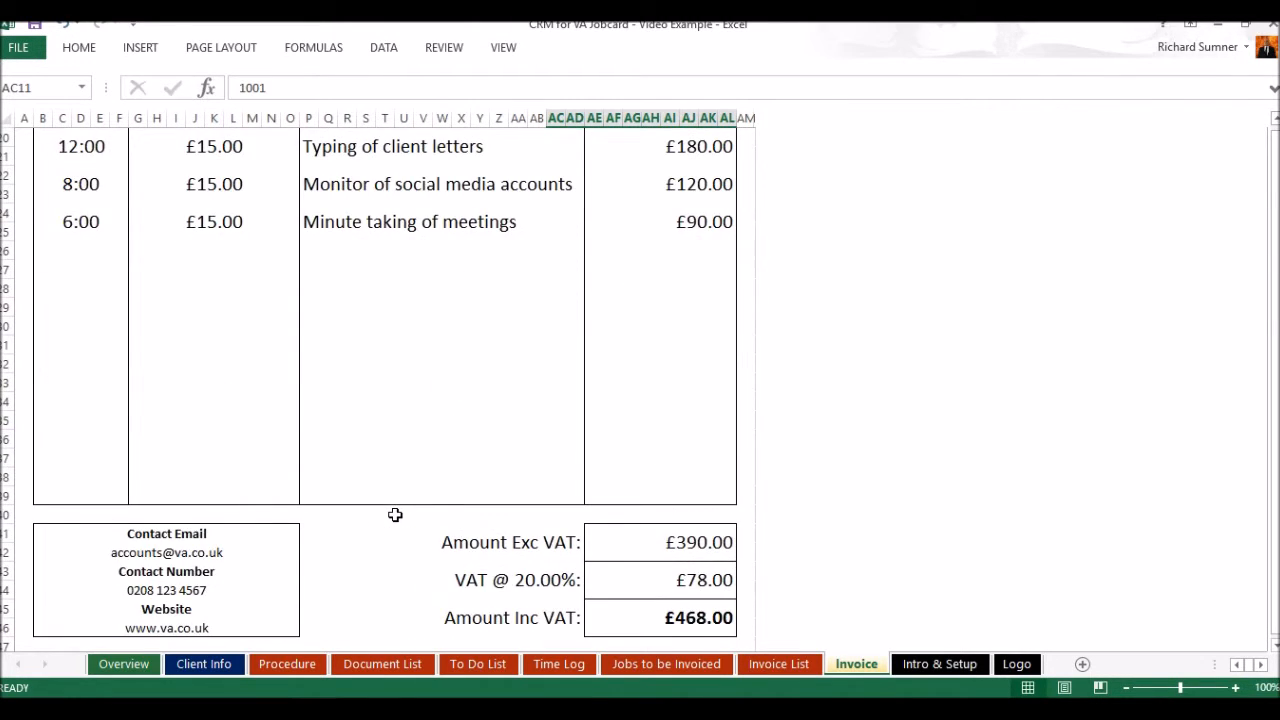
scroll(395, 515, up, 6)
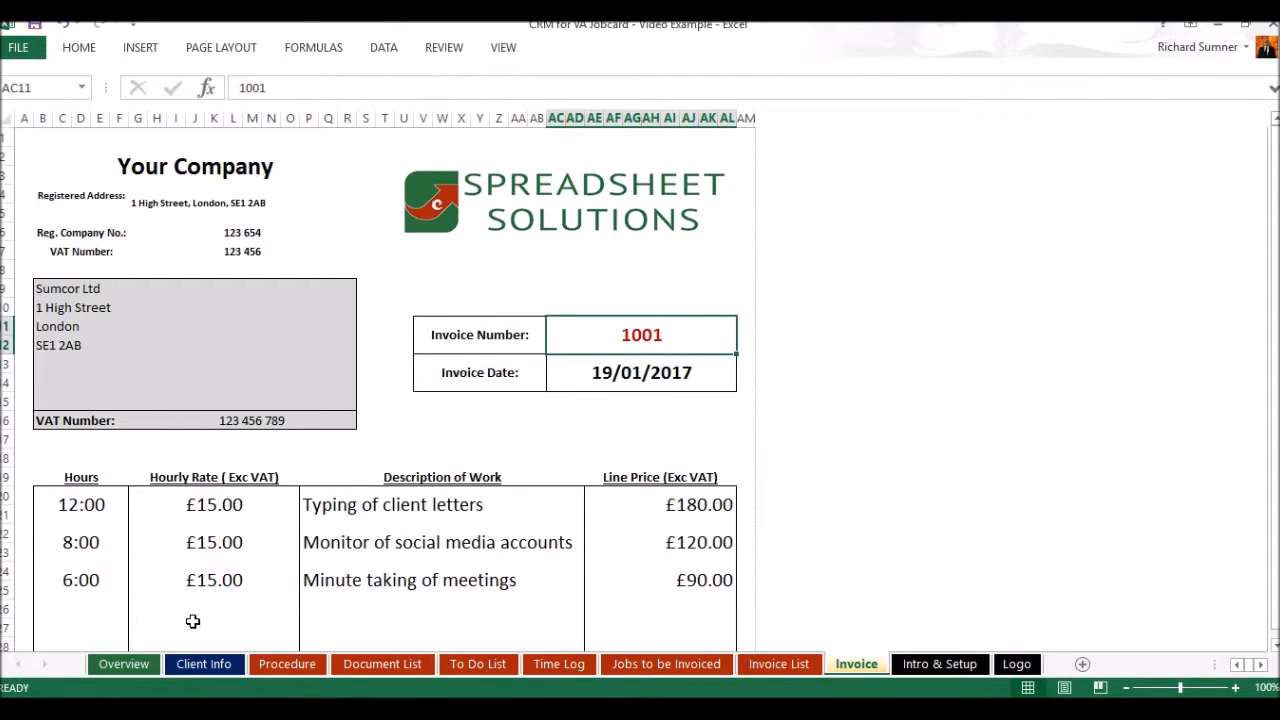
Examine the Overview sheet's alerts, Time Overview and Money Overview charts
click(125, 664)
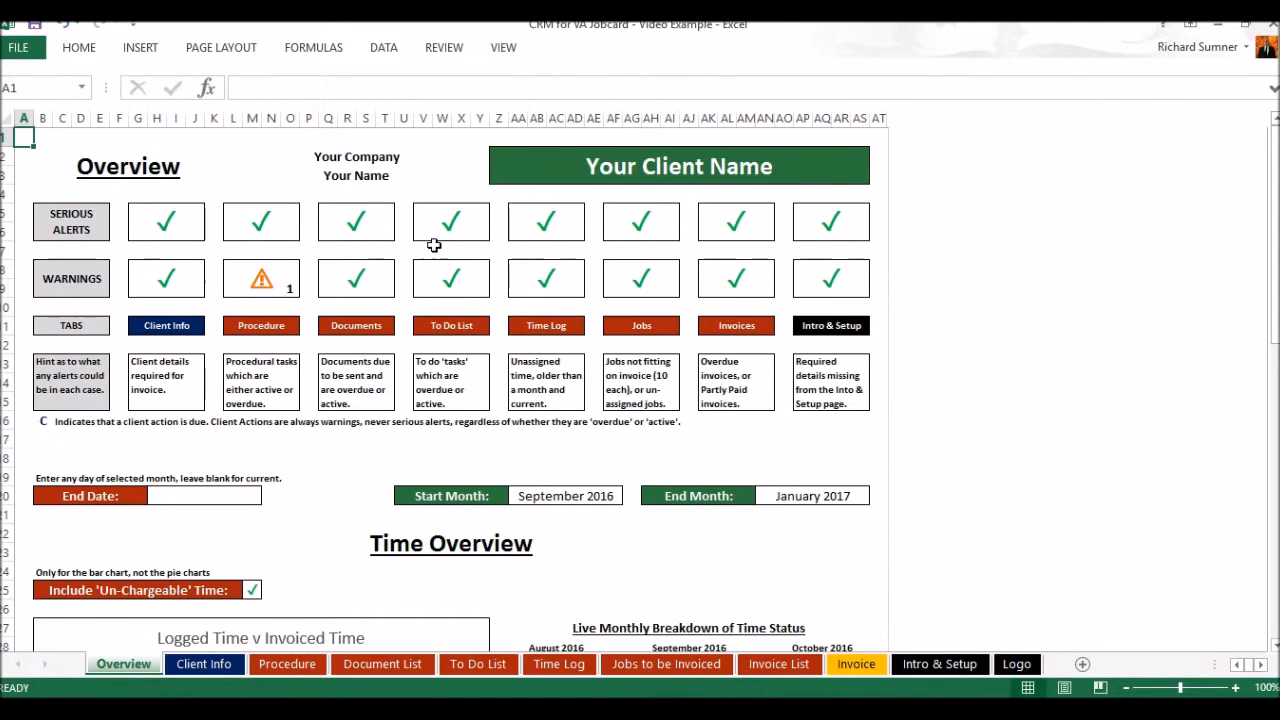
scroll(400, 410, down, 4)
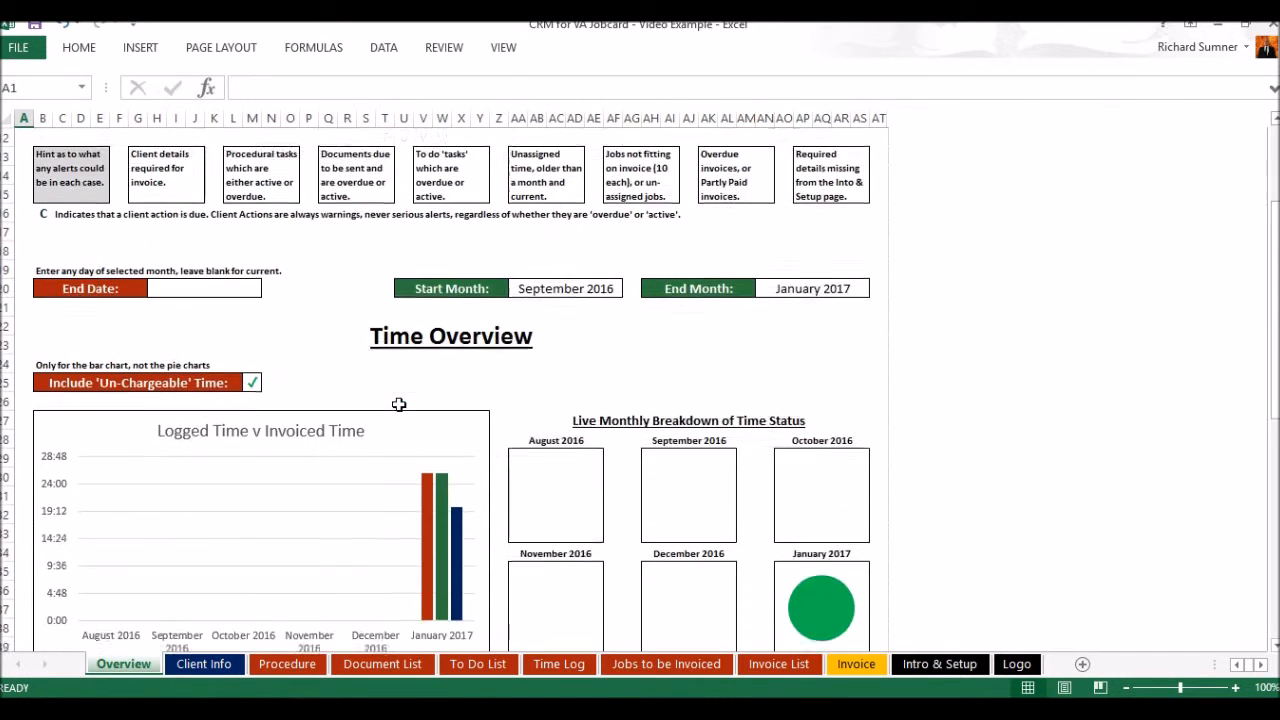
scroll(402, 413, down, 2)
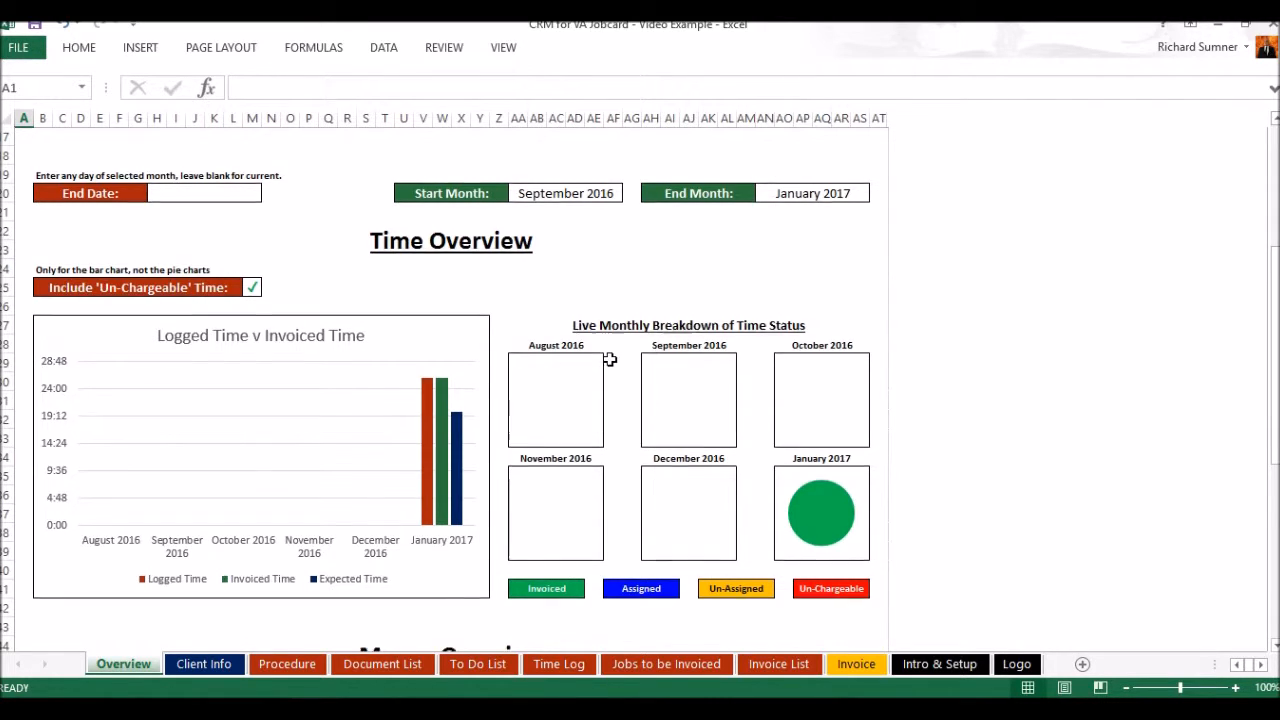
scroll(609, 358, down, 3)
scroll(543, 440, down, 2)
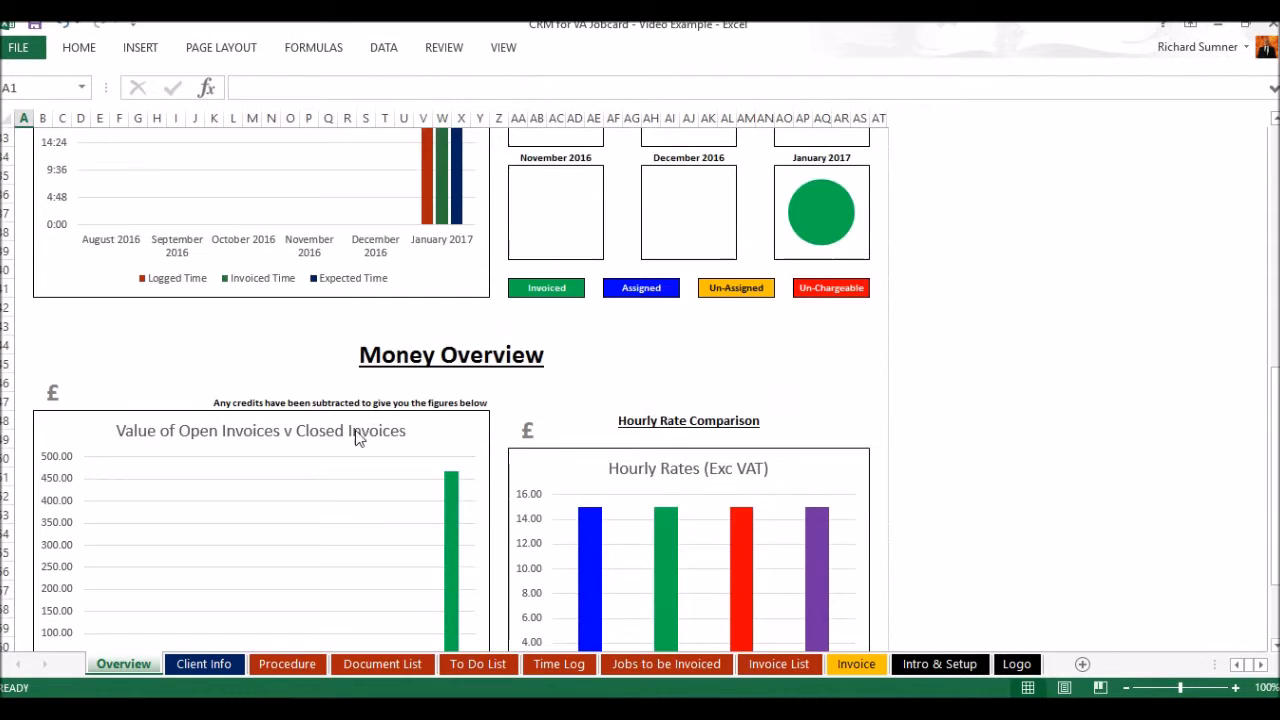
scroll(331, 509, down, 1)
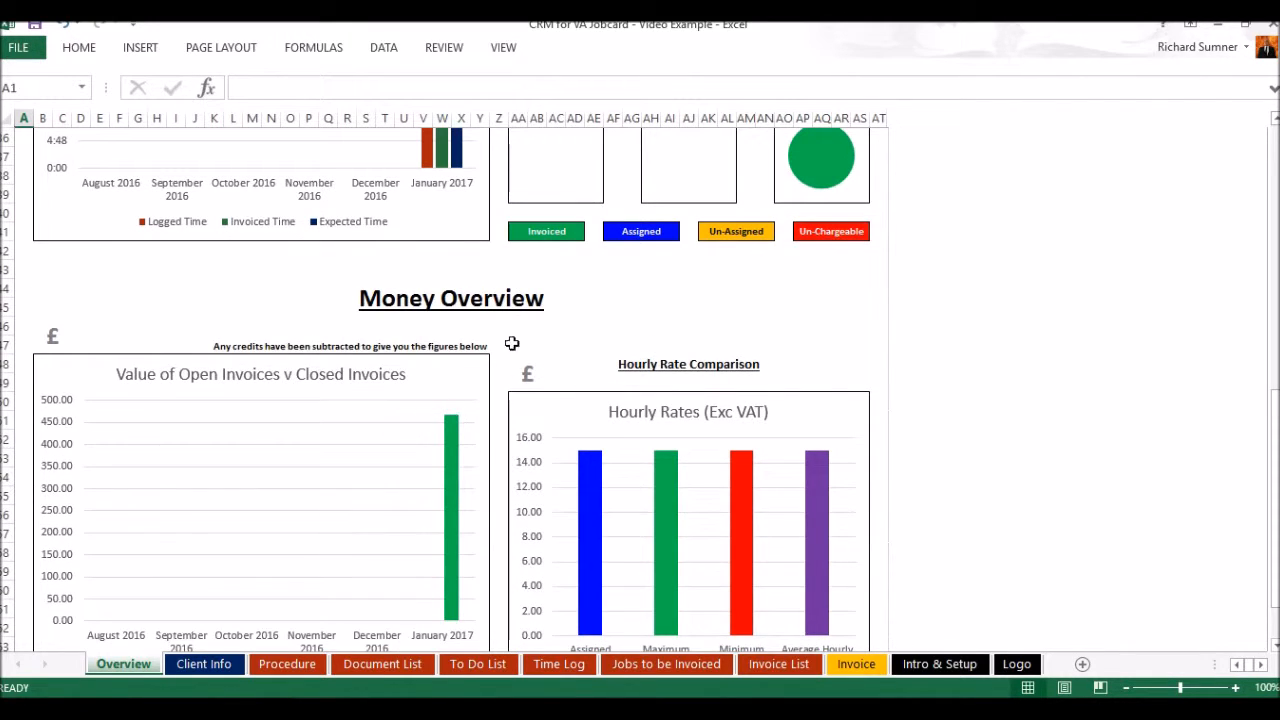
scroll(508, 280, up, 3)
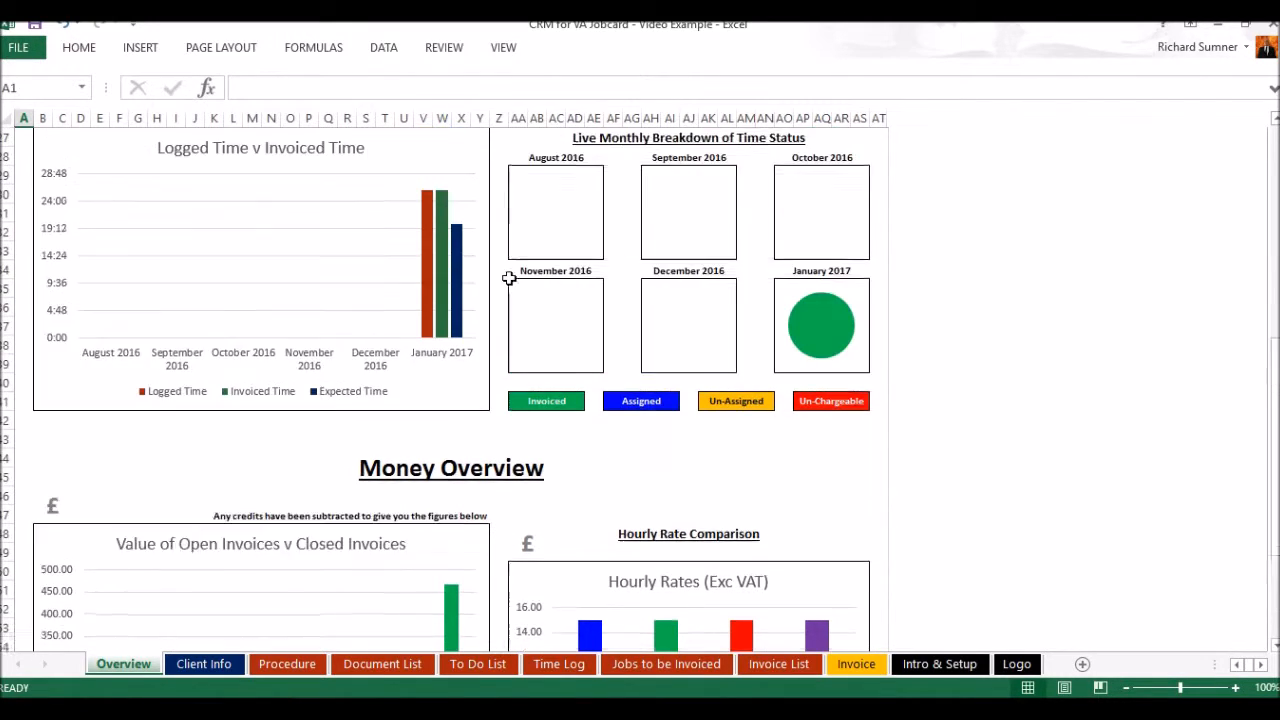
scroll(510, 286, up, 8)
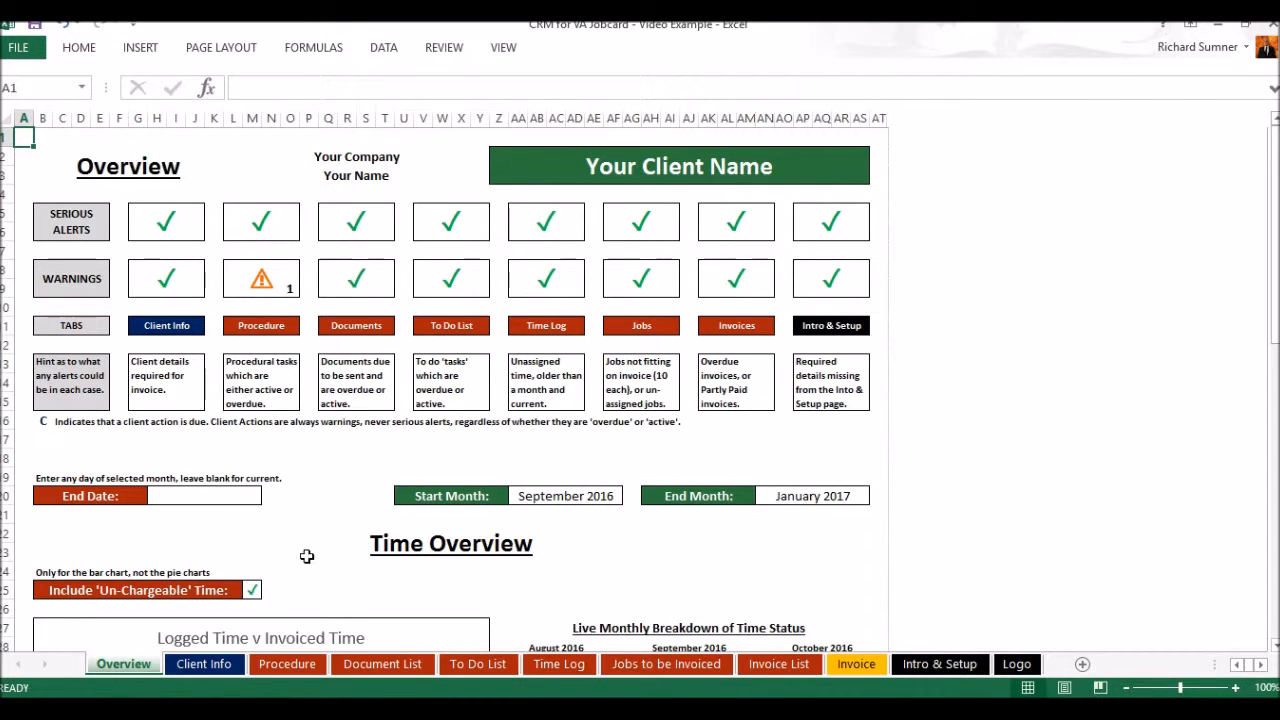
Copy the purple data section under General Client Information on the Client Info sheet
click(228, 665)
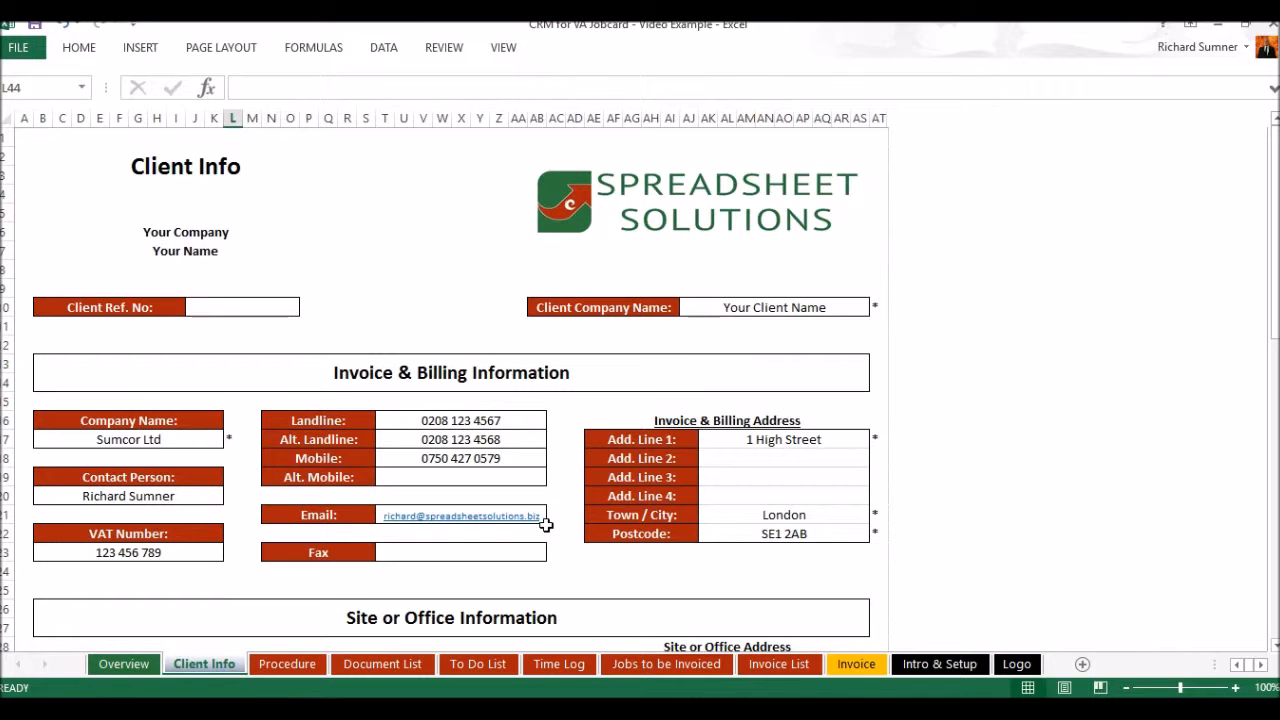
scroll(545, 524, down, 8)
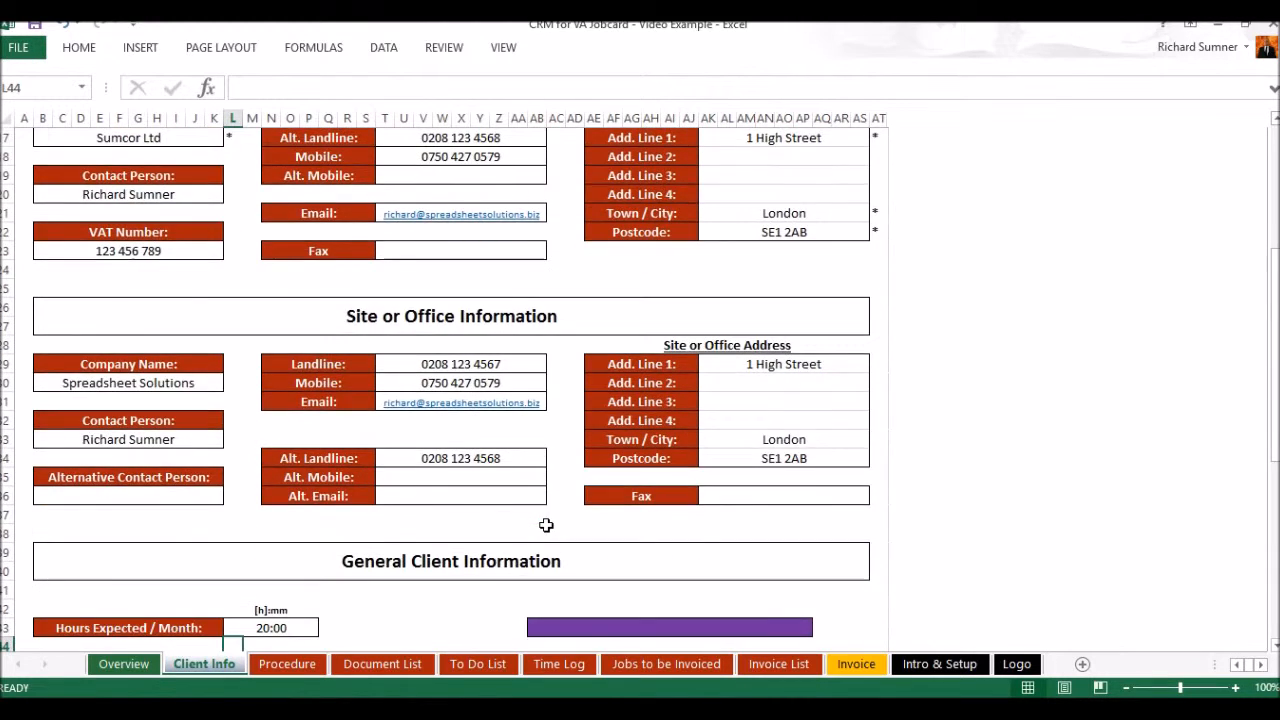
drag(536, 477, 800, 478)
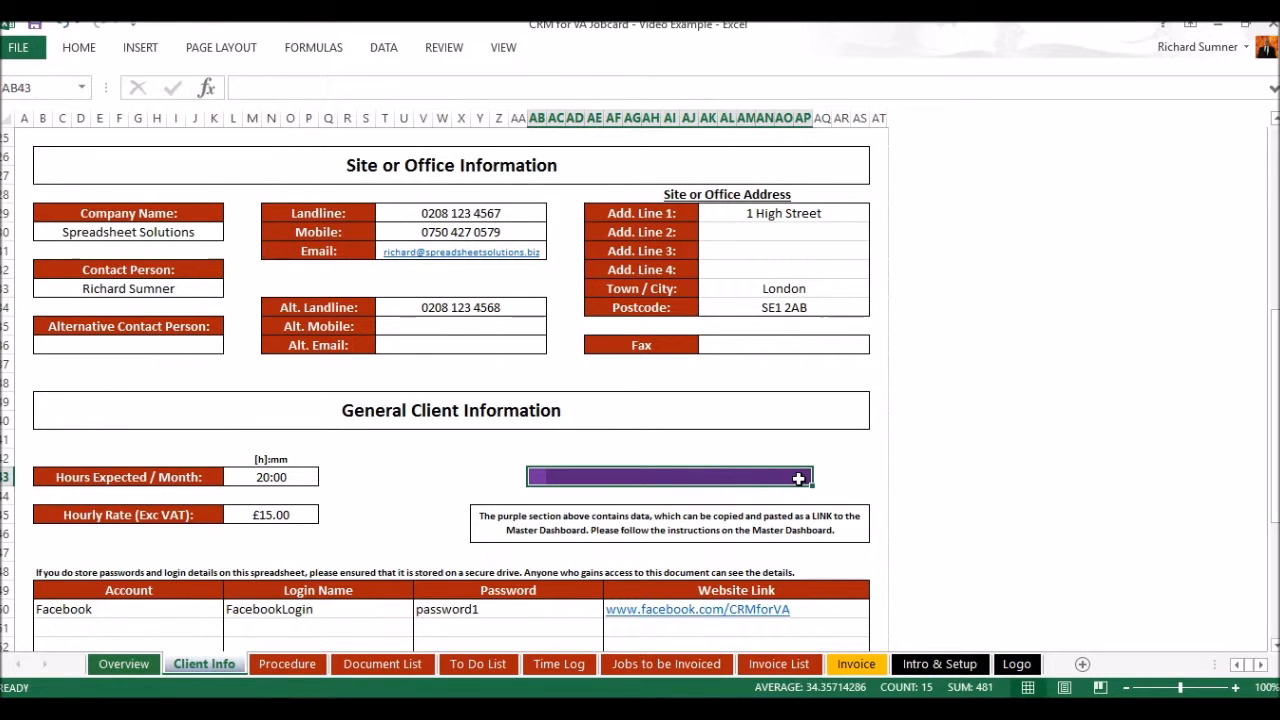
right_click(655, 478)
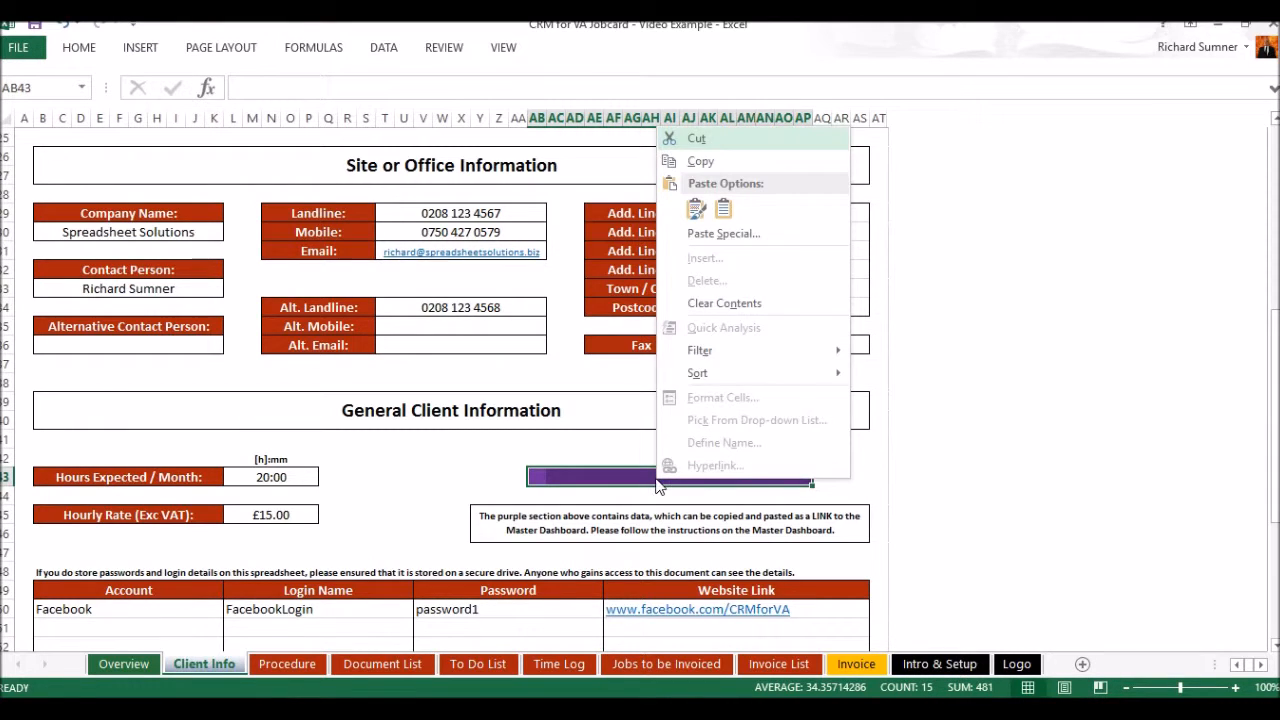
click(716, 165)
Switch to the Master Dashboard workbook and paste the copied client data as a link in the first empty row, starting at B12
mouse_move(310, 716)
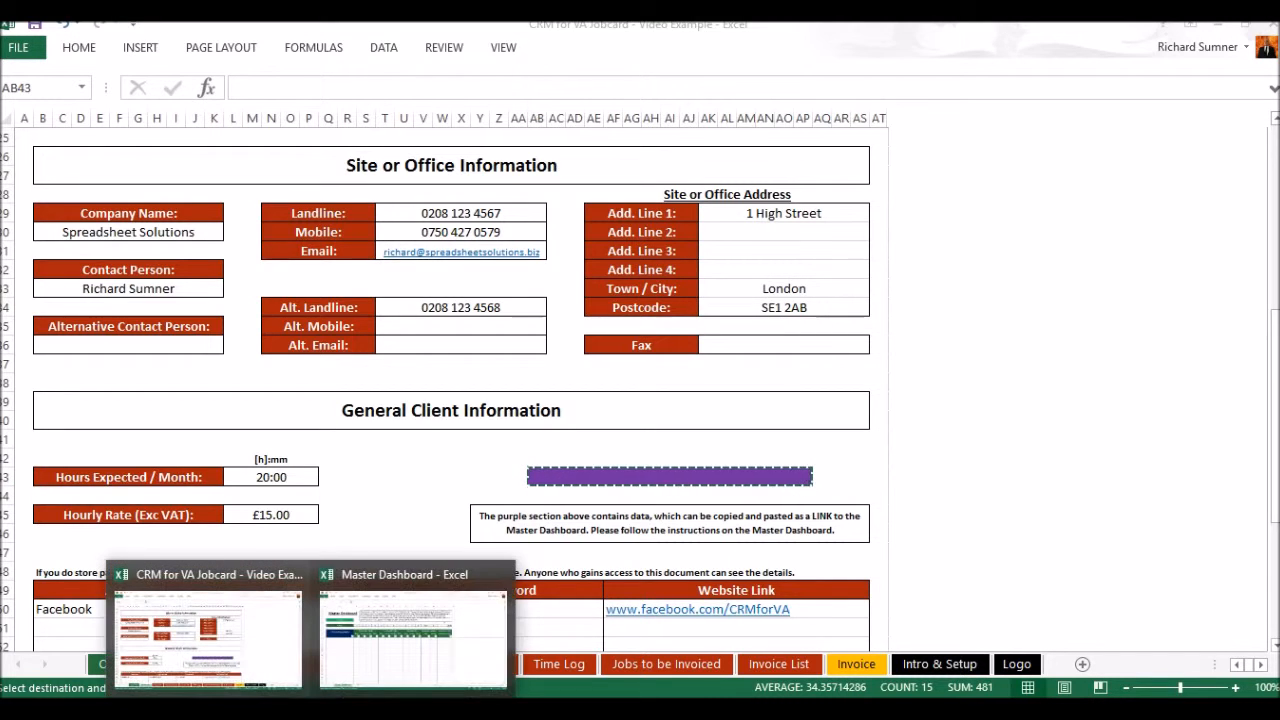
click(390, 655)
right_click(162, 350)
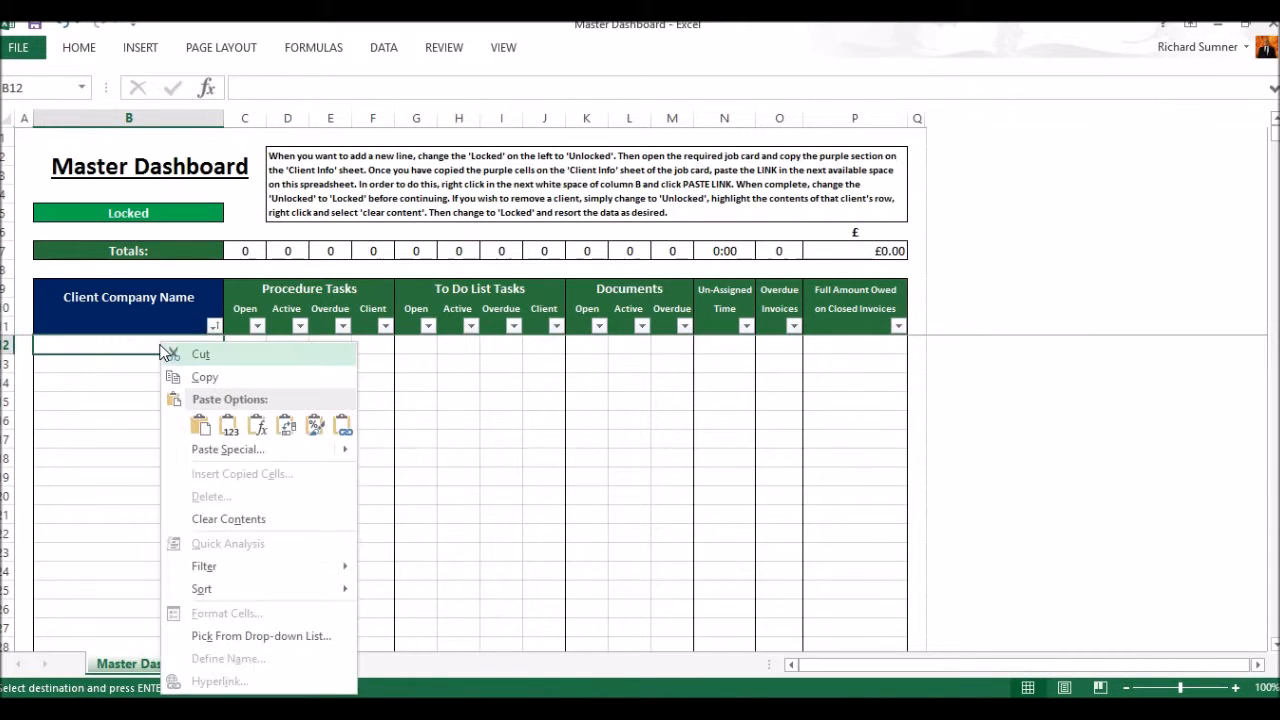
click(341, 425)
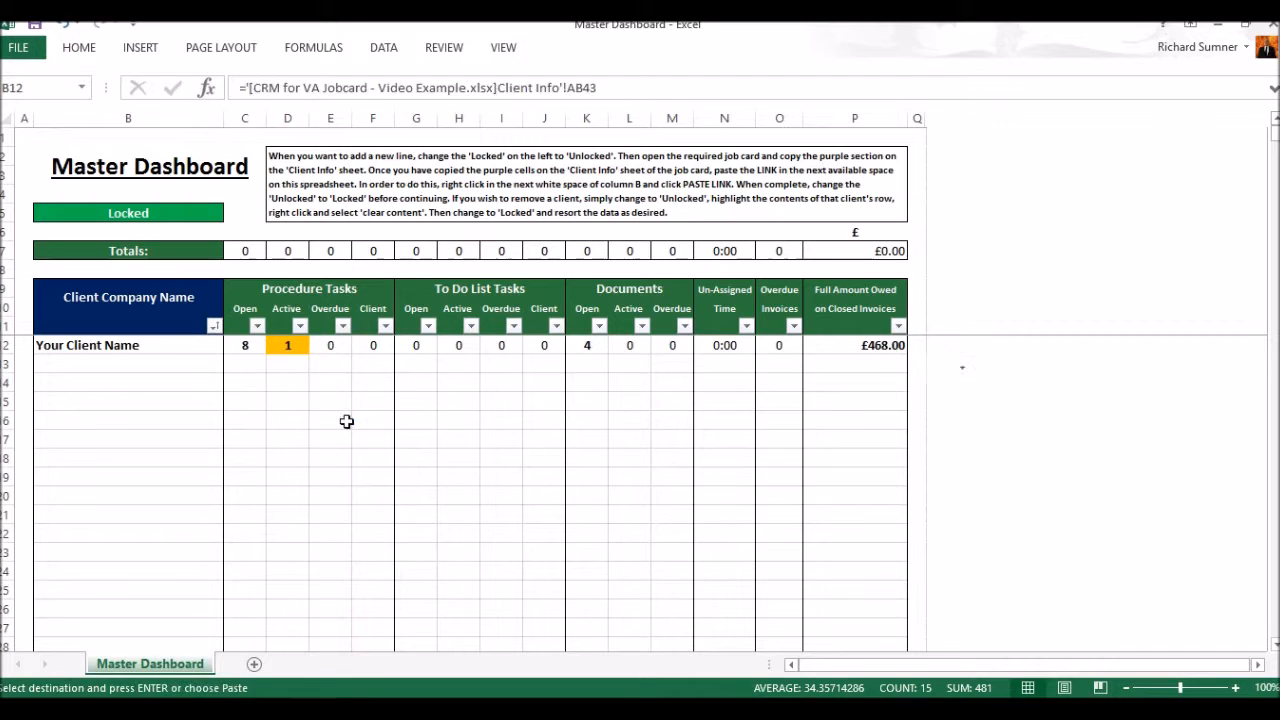
click(138, 364)
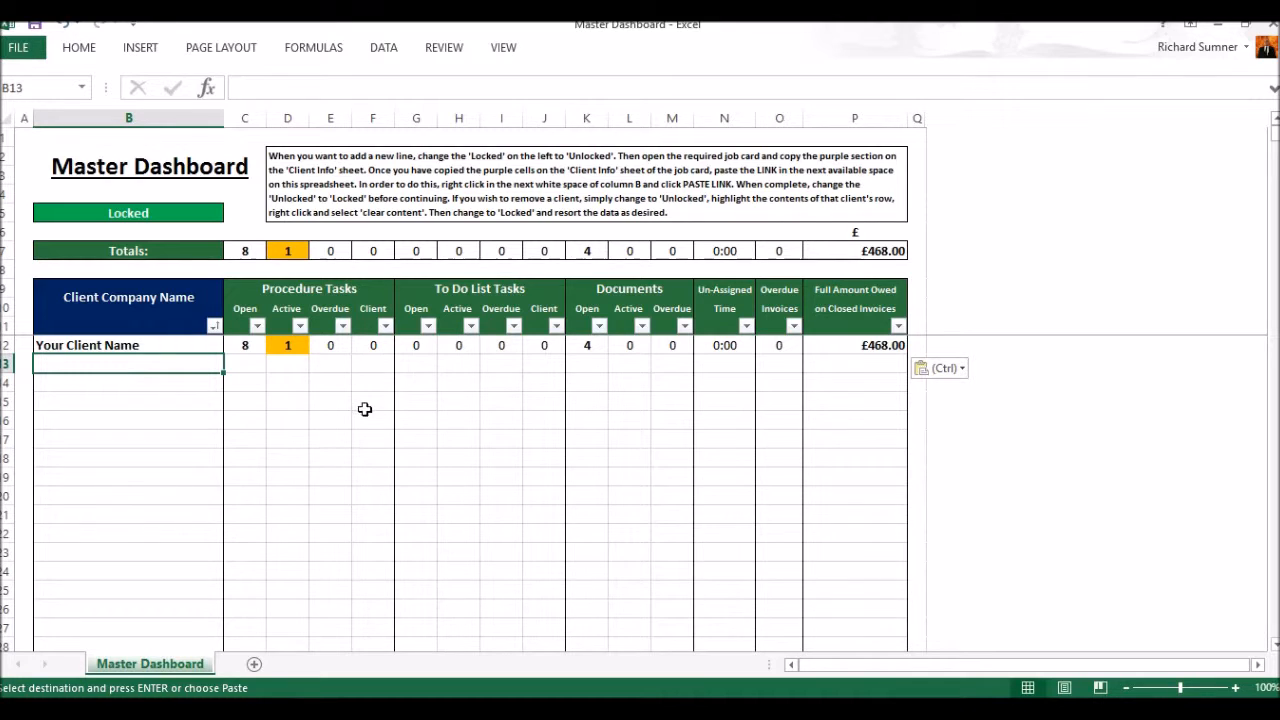
Return to the job card workbook and end the pending copy by re-confirming the Hourly Rate on the Client Info sheet
click(311, 710)
click(207, 635)
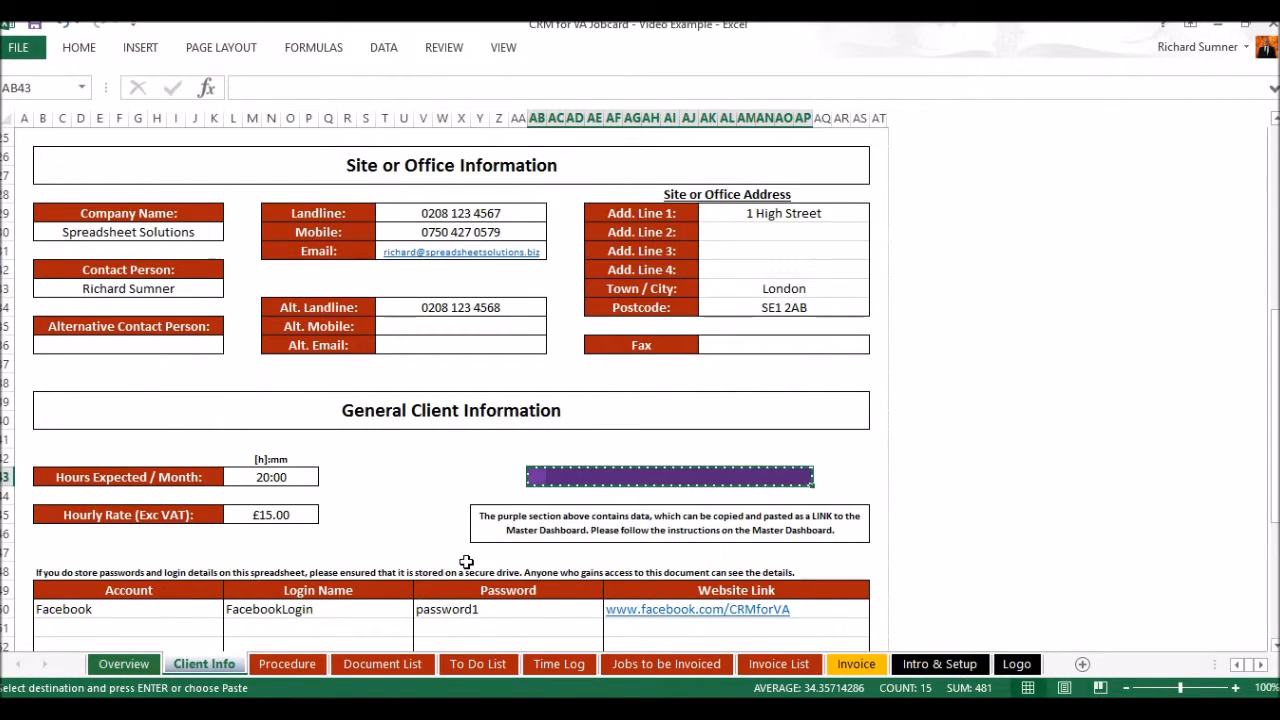
double_click(296, 516)
key(Return)
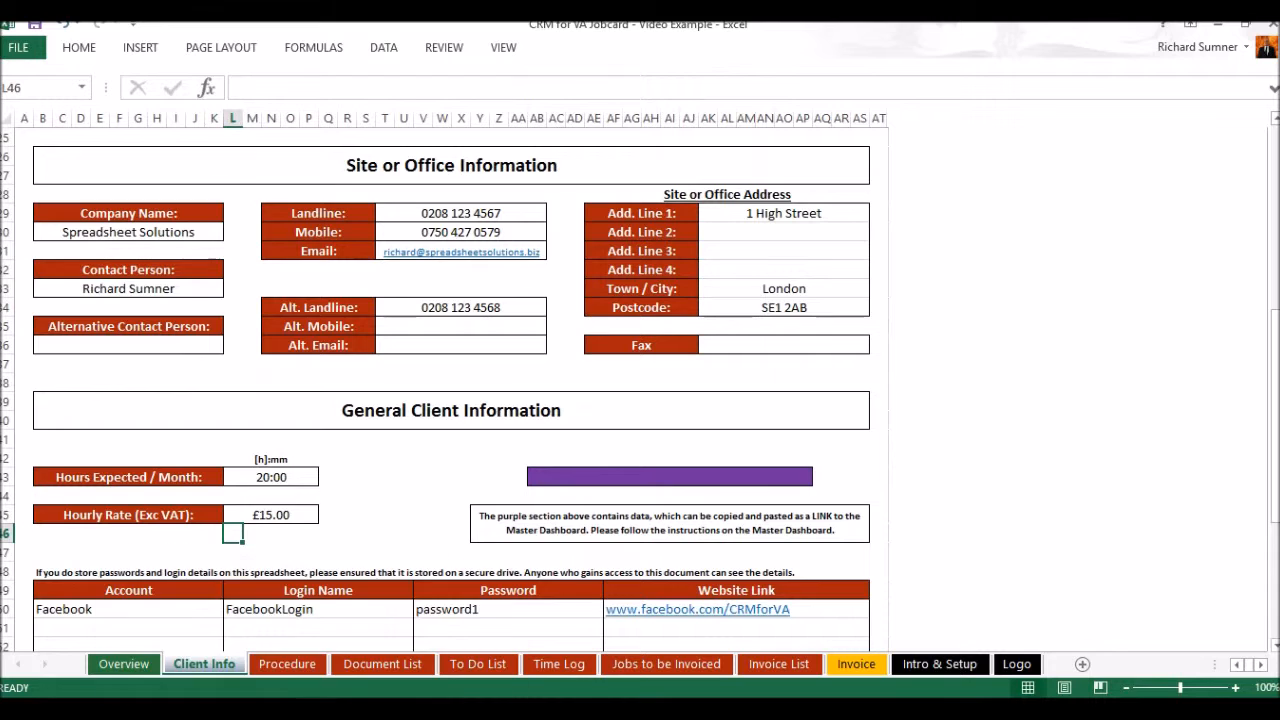
Check the linked client row in the Master Dashboard workbook and return to the job card workbook
click(397, 652)
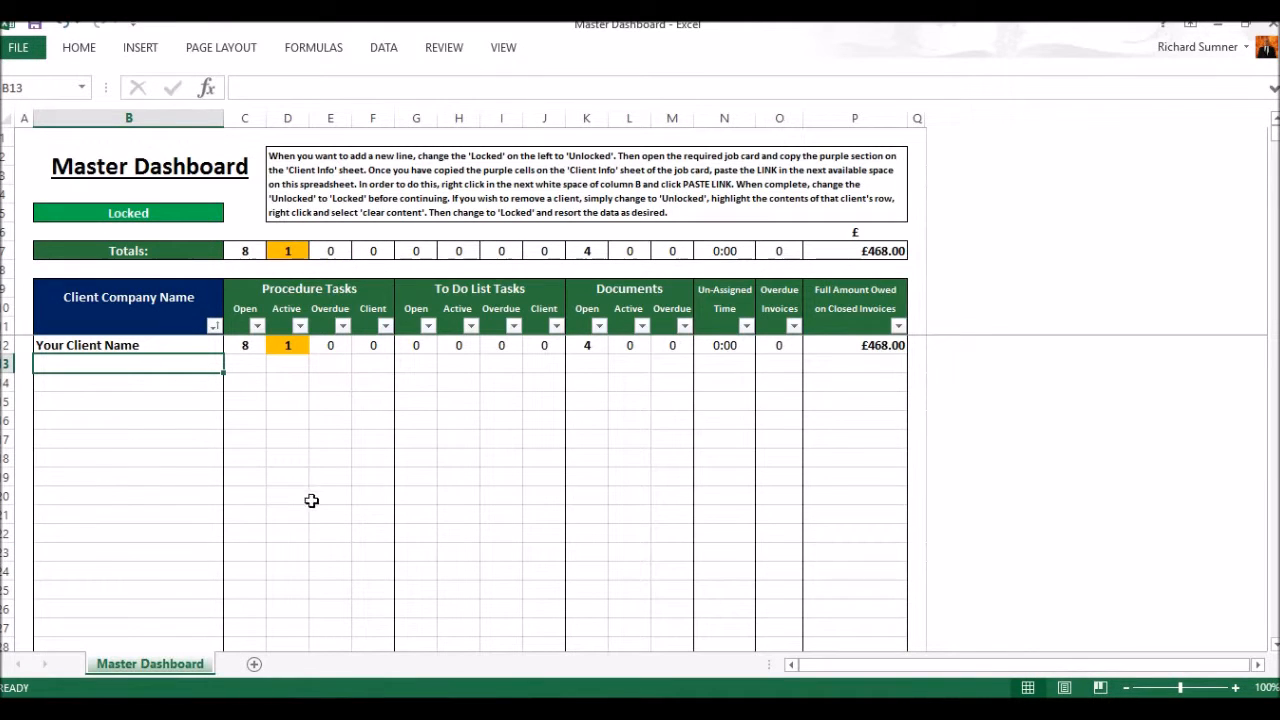
click(311, 709)
click(216, 660)
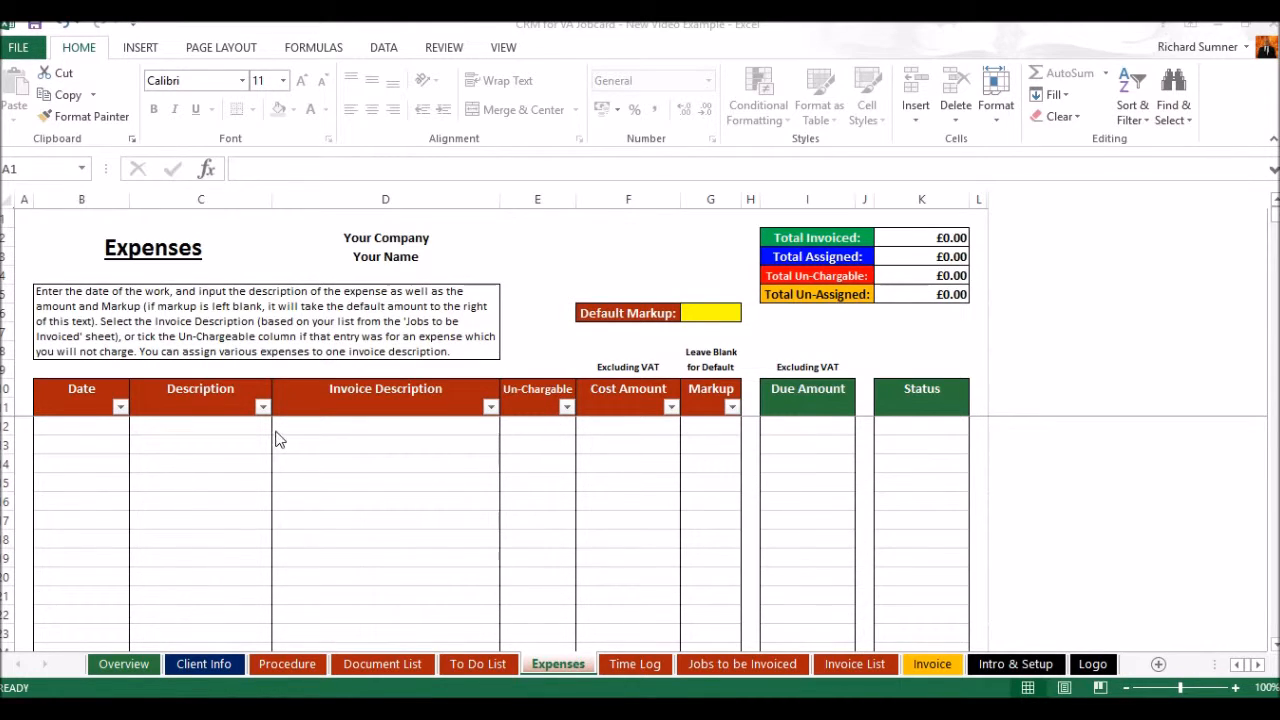
View the Expenses sheet beside the Time Log and select its first empty Date cell, B12
click(630, 671)
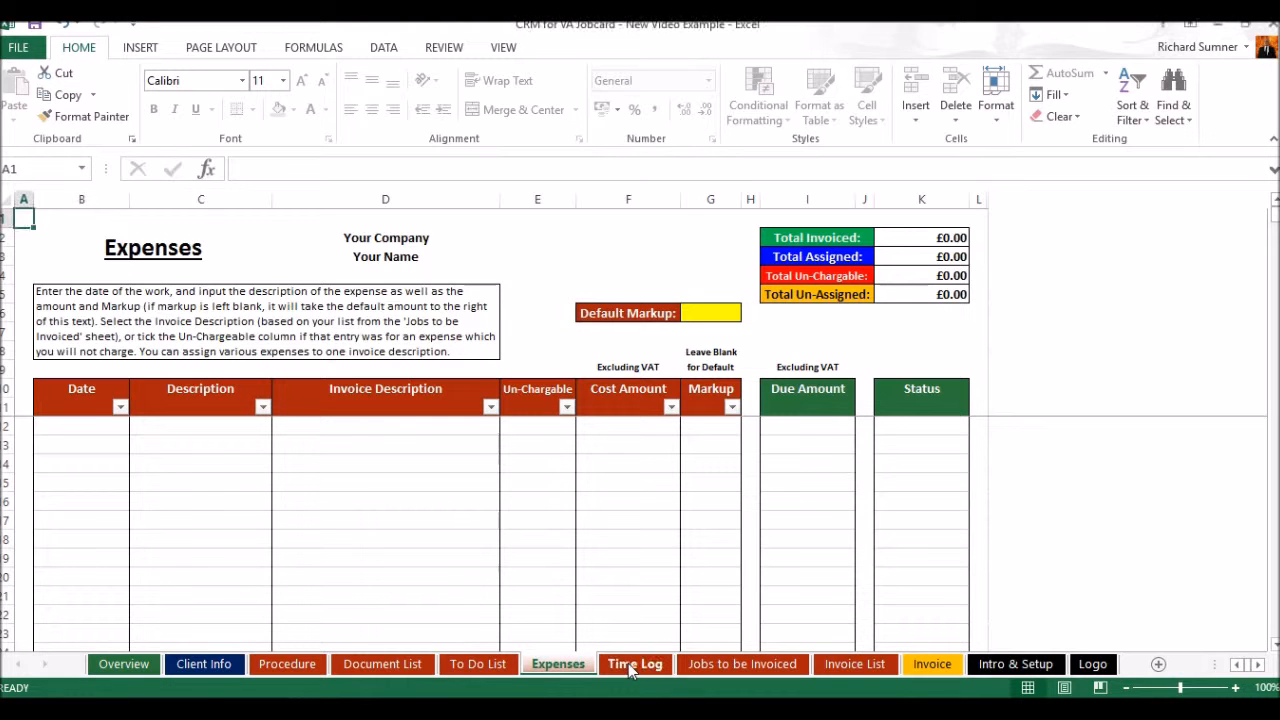
click(552, 668)
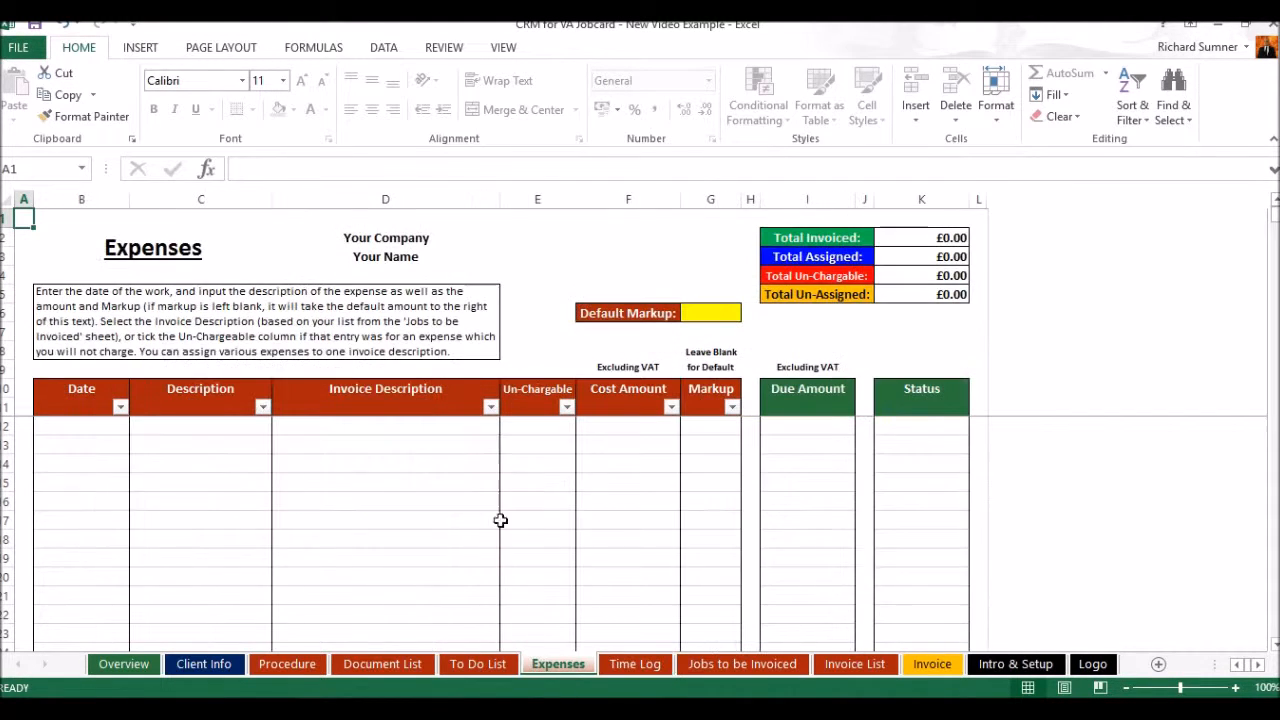
click(113, 444)
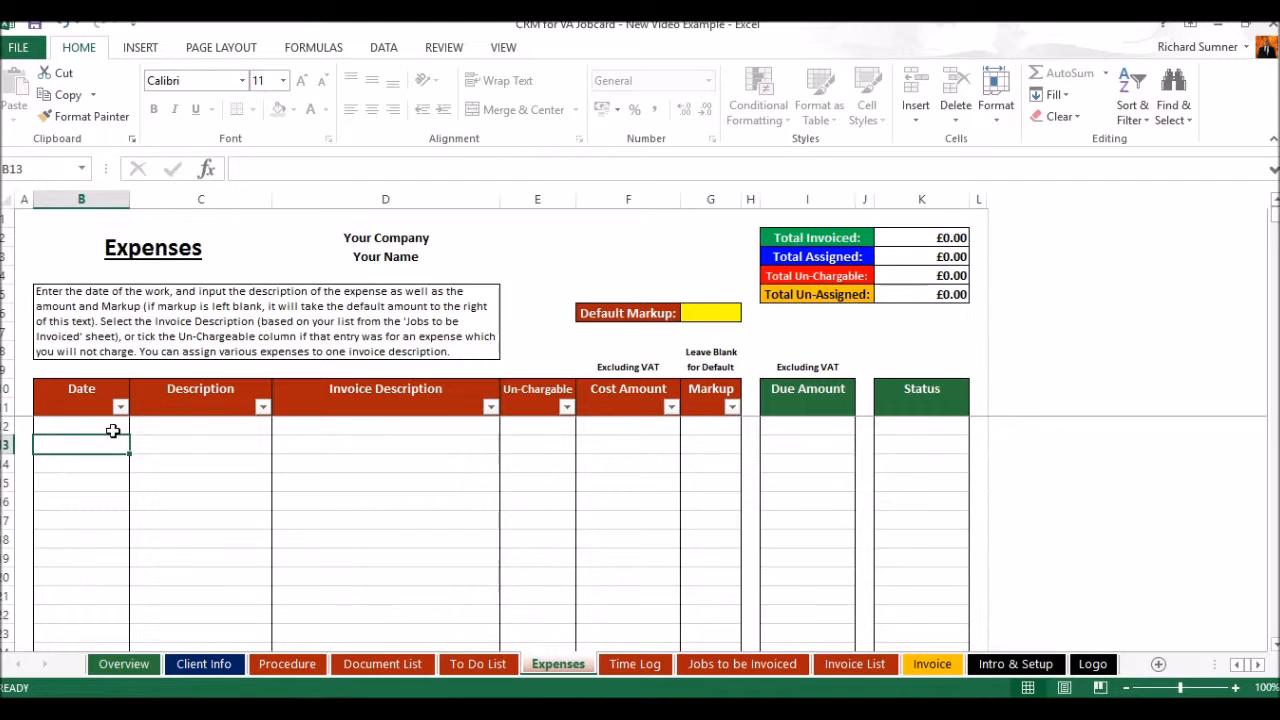
click(113, 427)
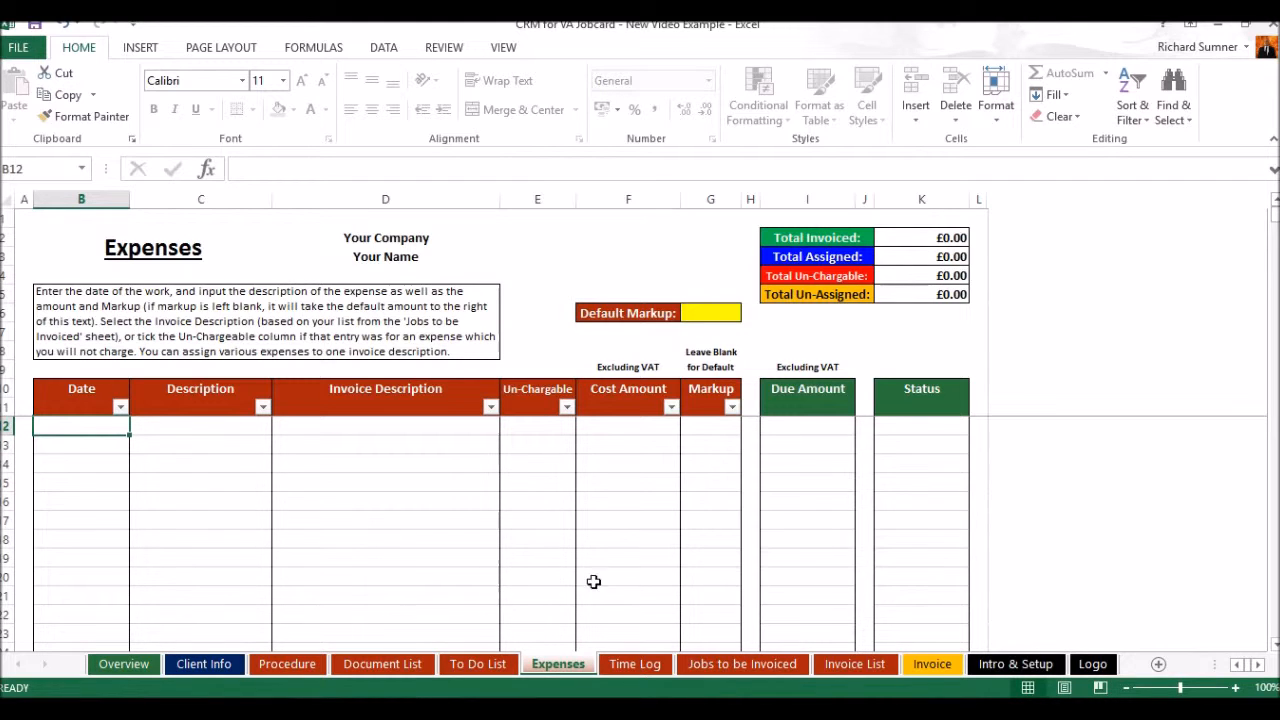